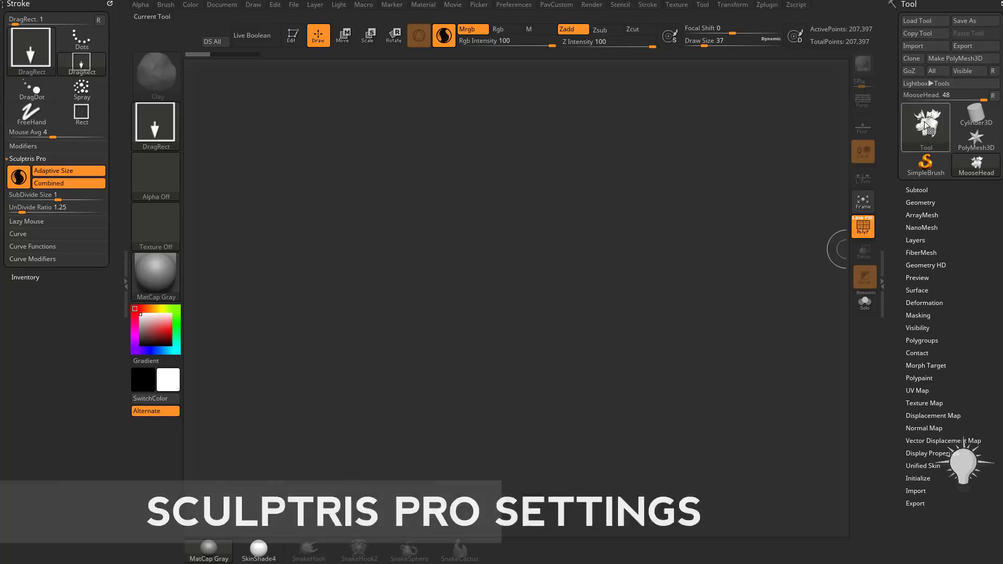
Draw a Sphere3D primitive on the empty canvas and enter Edit mode.
click(924, 121)
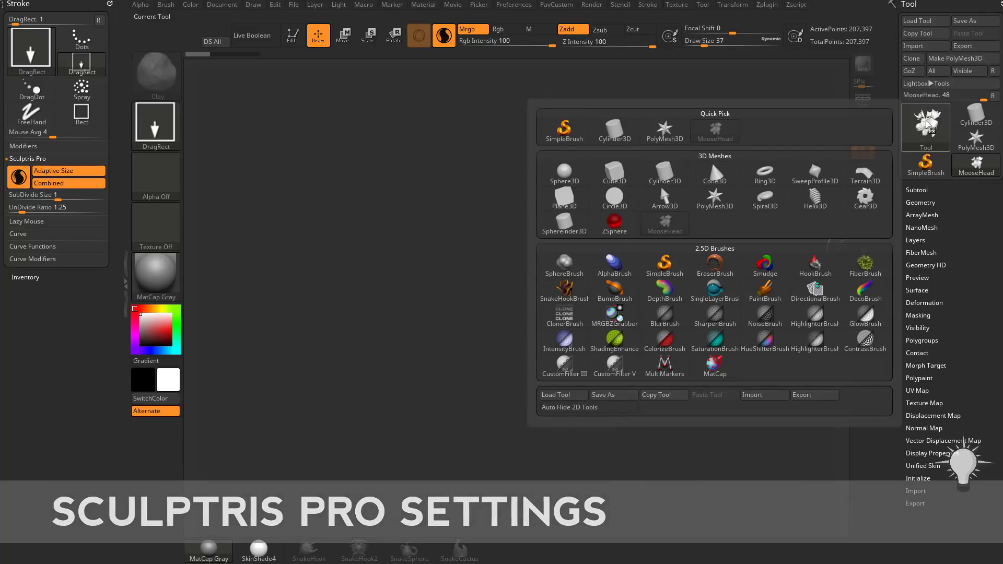
click(564, 171)
drag(466, 337, 511, 455)
key(t)
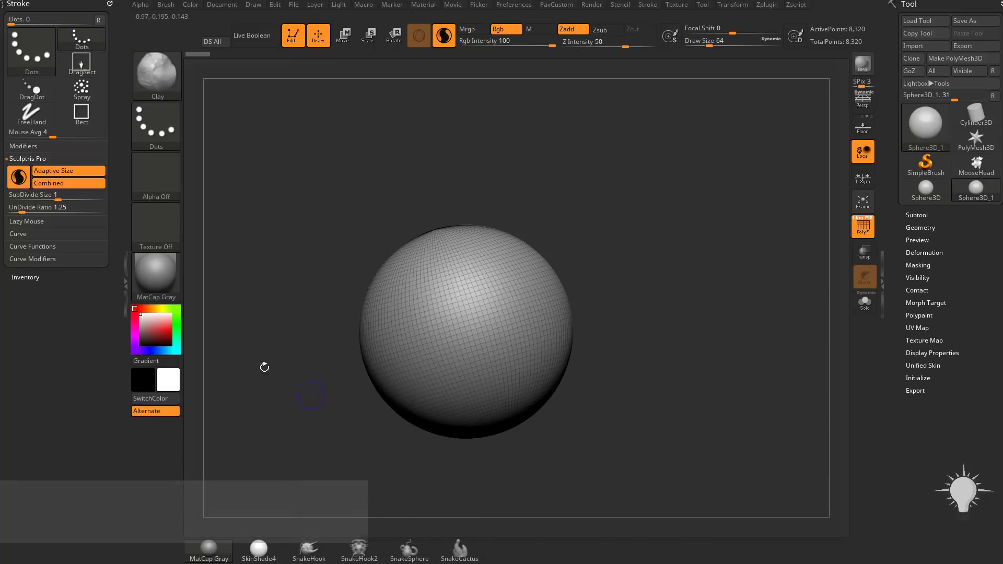
click(158, 277)
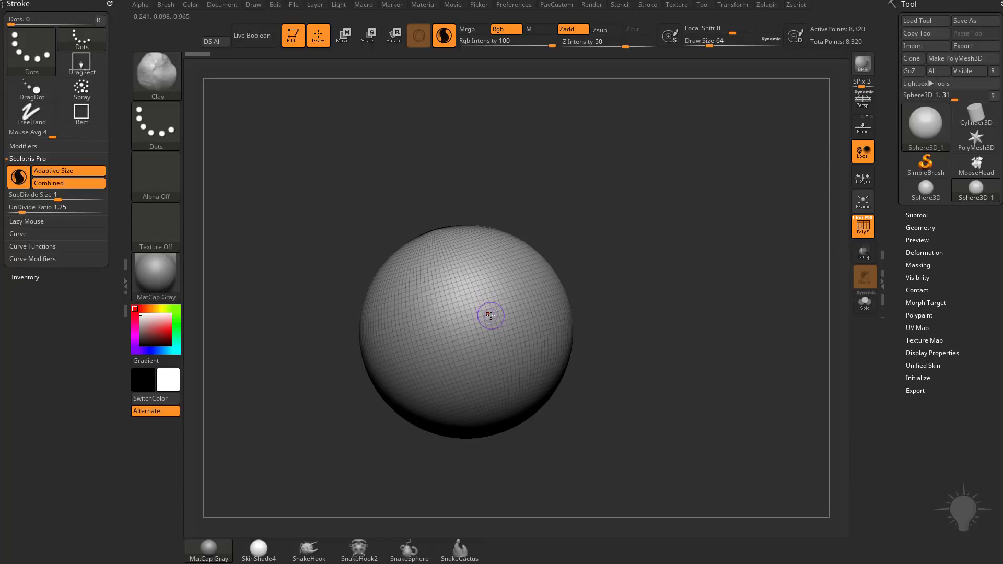
Convert the sphere to a PolyMesh3D and select the Standard brush.
click(955, 58)
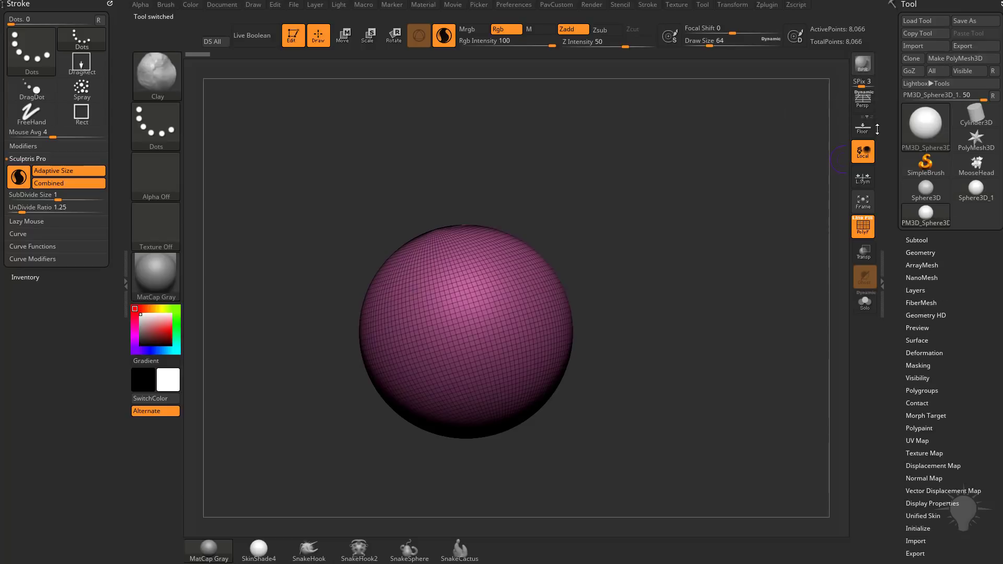
alt+drag(719, 268, 768, 264)
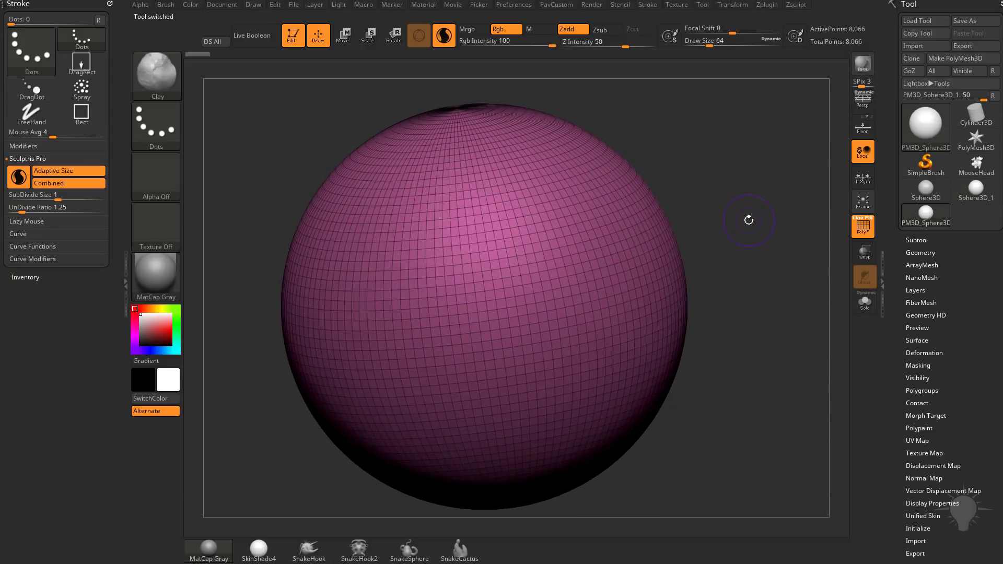
key(b)
key(s)
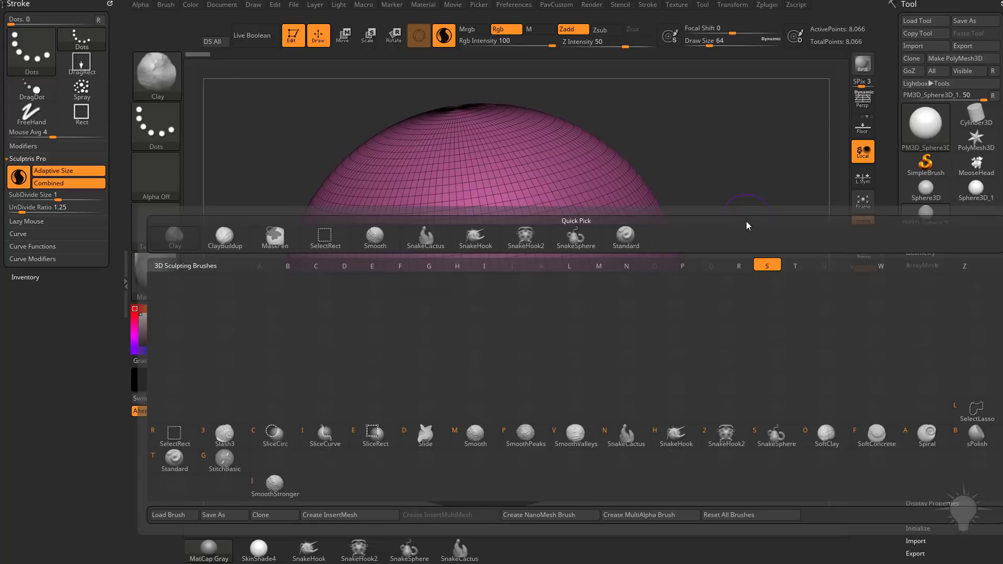
key(t)
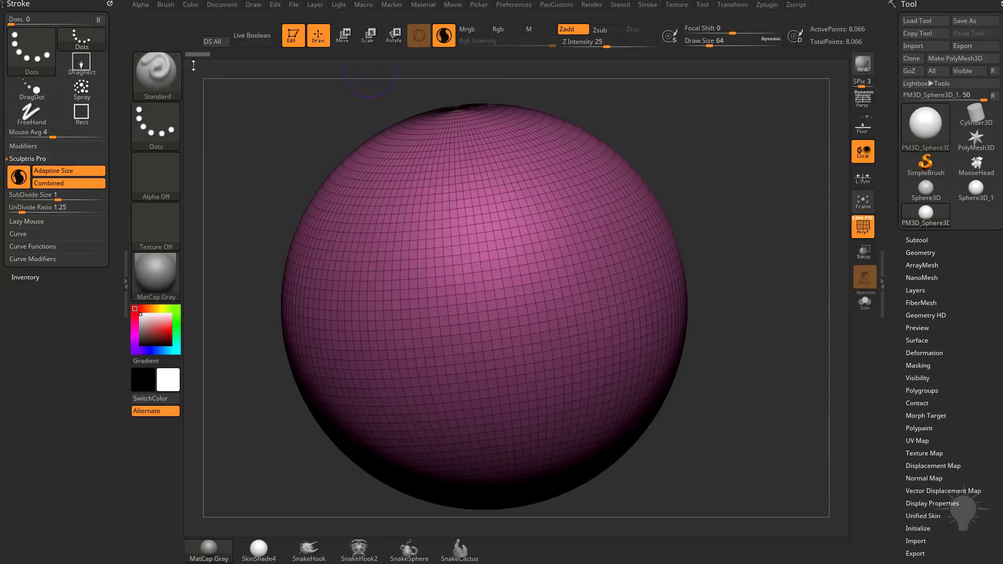
Sculpt three raised ring-shaped strokes on the front of the sphere with Sculptris Pro active.
drag(673, 192, 705, 209)
mouse_move(462, 244)
mouse_down()
mouse_move(543, 243)
mouse_move(541, 277)
mouse_move(466, 258)
mouse_up()
click(863, 226)
mouse_move(764, 254)
mouse_down()
mouse_move(472, 254)
mouse_move(397, 310)
mouse_up()
drag(353, 228, 402, 264)
mouse_move(732, 278)
mouse_down()
mouse_move(590, 323)
mouse_move(518, 370)
mouse_move(737, 278)
mouse_up()
key(shift+f)
key(ctrl)
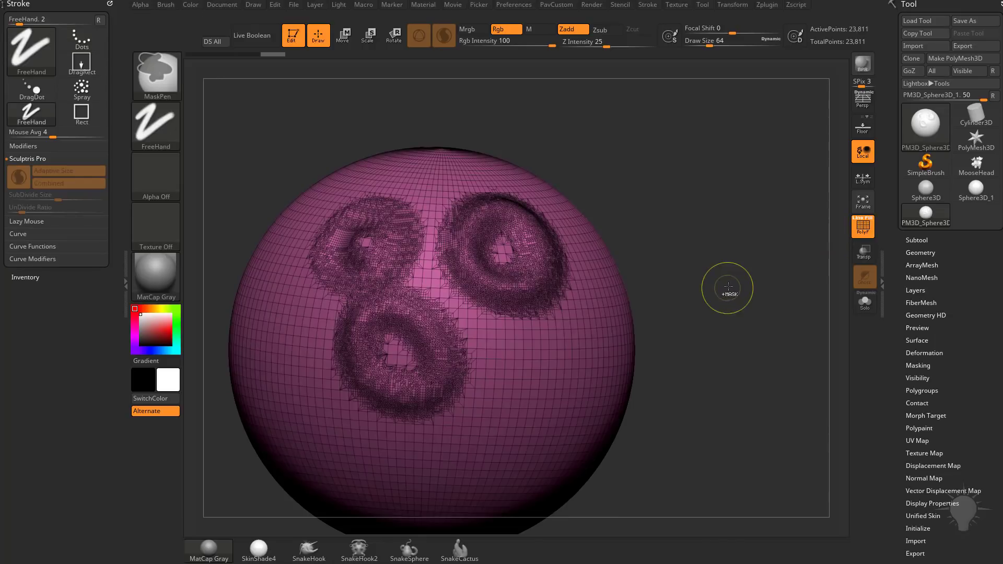
Undo the three ring-shaped strokes on the sphere.
key(ctrl+z)
key(ctrl+z)
key(ctrl+z)
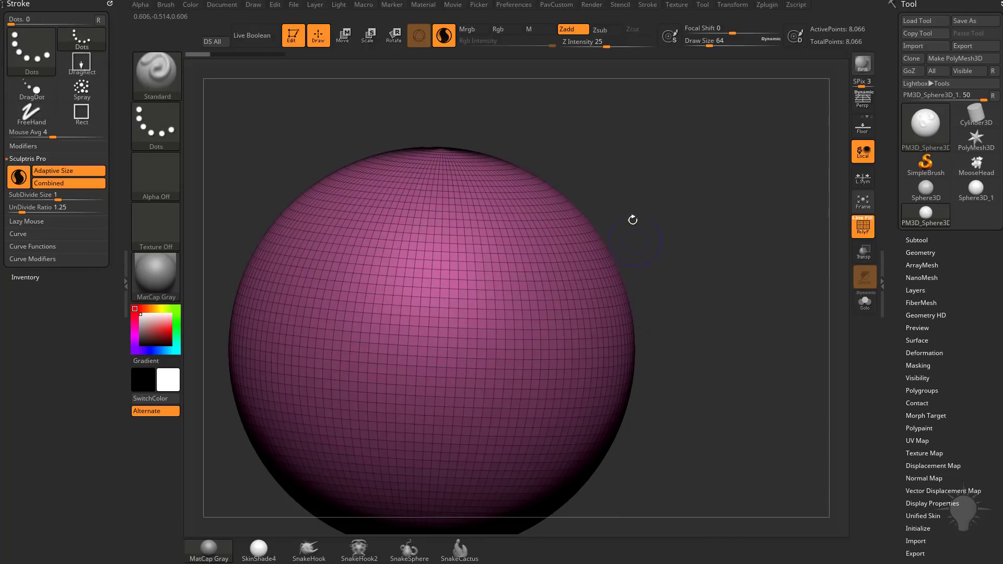
Set the Standard brush's Z Intensity to 0.
click(594, 40)
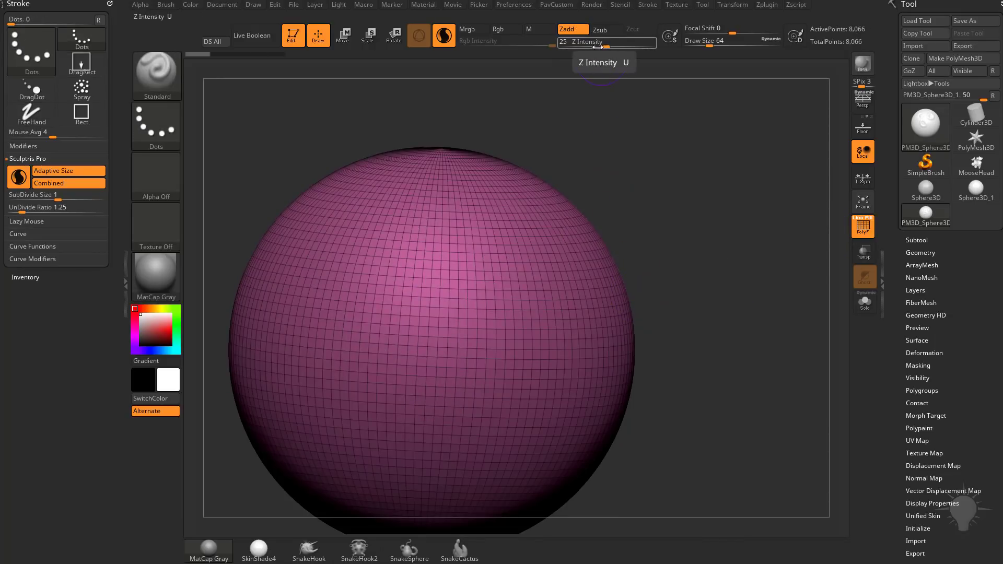
drag(581, 42, 549, 60)
Brush a round tessellation test patch on the sphere's front, inspect it and undo it.
mouse_move(392, 294)
mouse_down()
mouse_move(433, 340)
mouse_move(470, 298)
mouse_move(436, 288)
mouse_move(484, 316)
mouse_up()
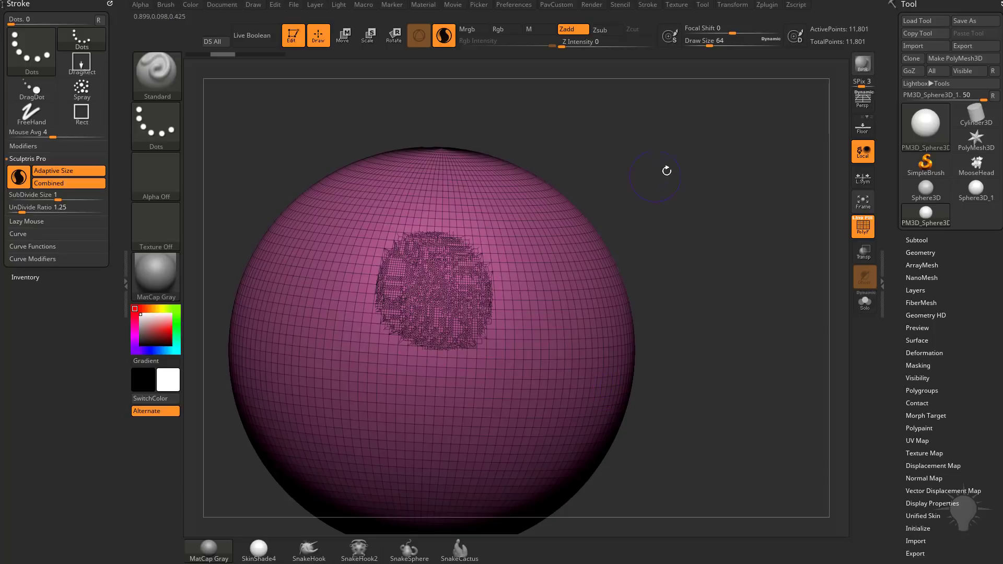
mouse_move(666, 170)
mouse_down()
mouse_move(694, 233)
mouse_move(758, 246)
mouse_up()
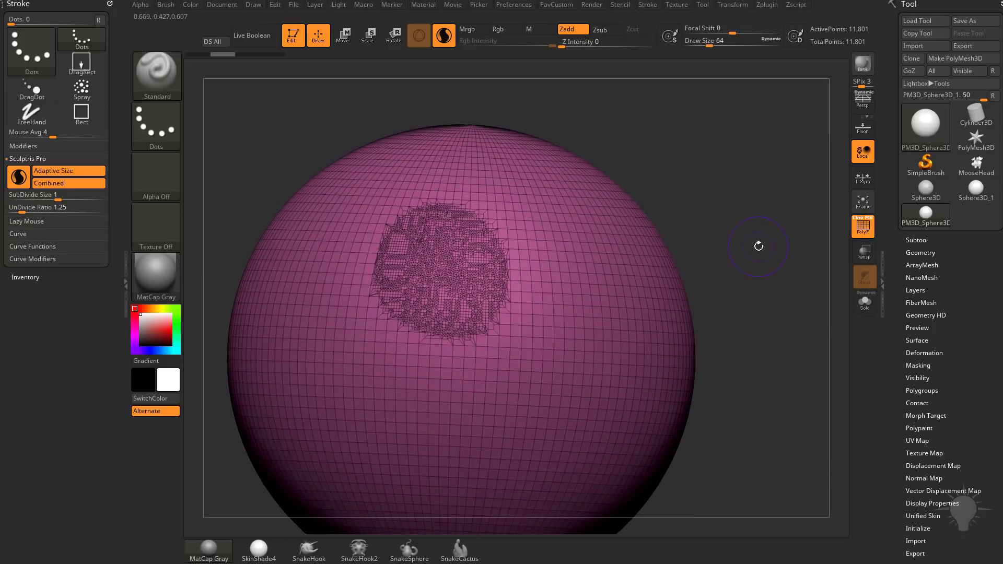
mouse_move(763, 175)
mouse_down()
mouse_move(755, 211)
mouse_move(769, 204)
mouse_up()
key(ctrl+z)
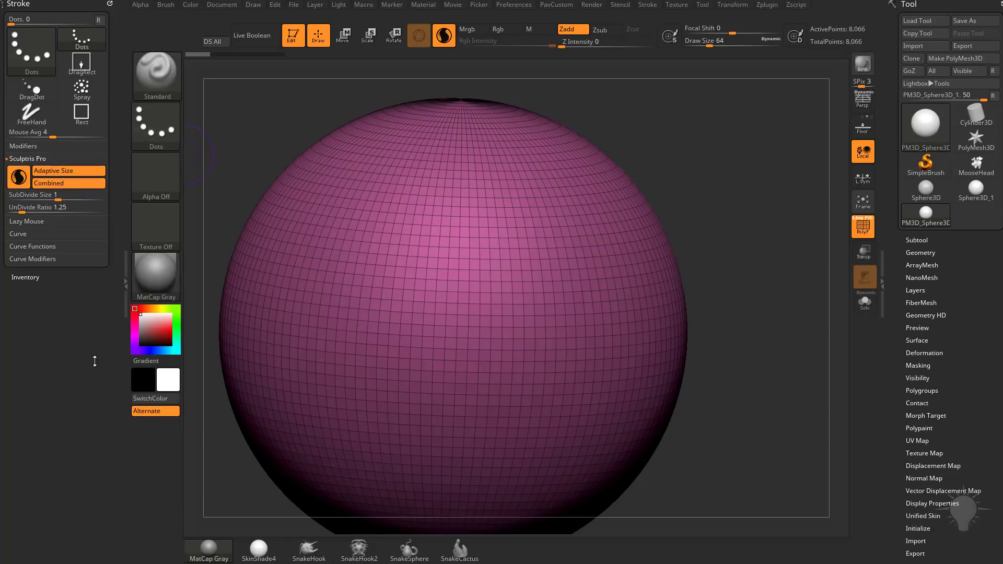
Turn the Adaptive Size and Combined options of Sculptris Pro off and back on.
click(67, 173)
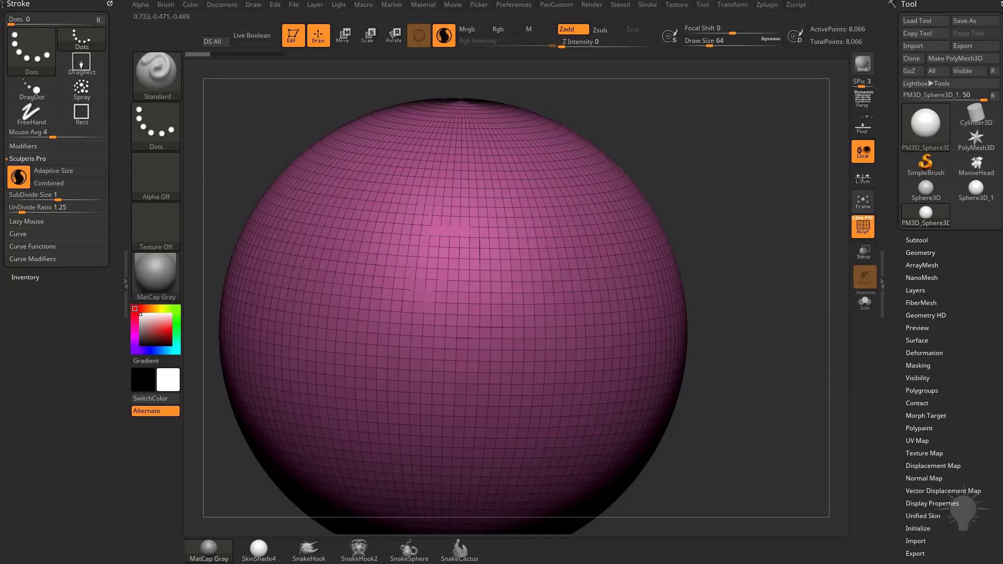
key(ctrl+shift+z)
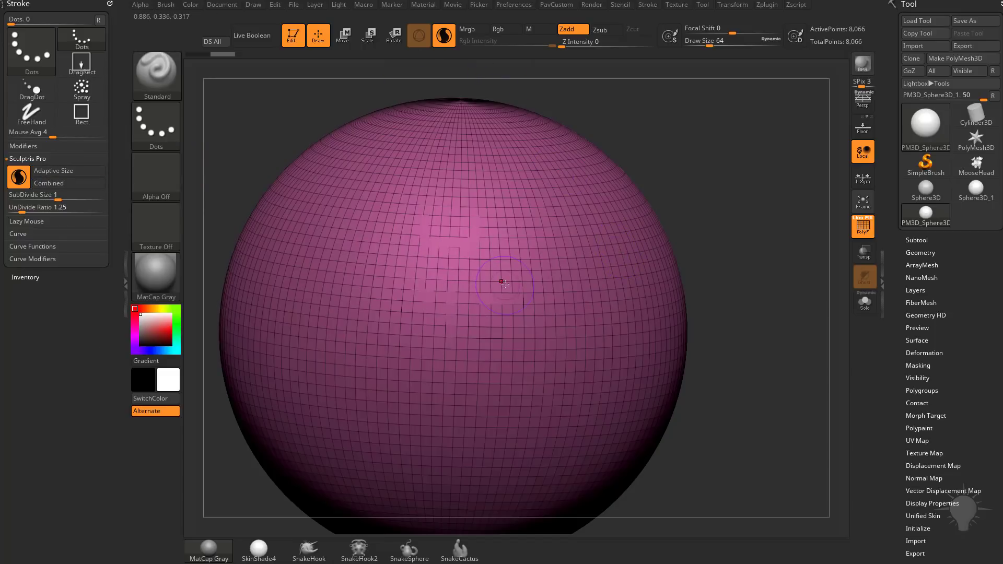
key(ctrl+z)
click(71, 183)
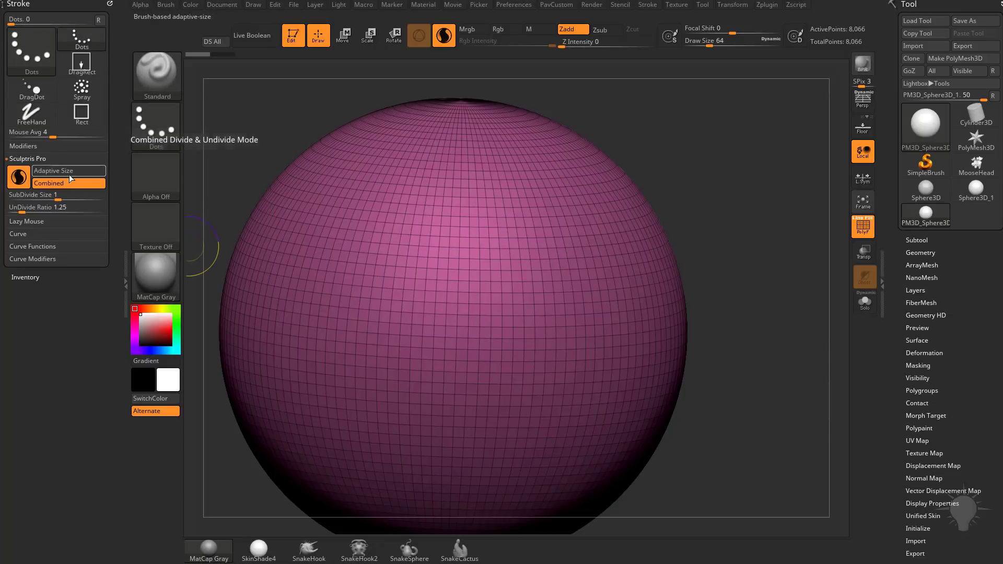
click(68, 173)
Switch Sculptris Pro mode off and back on.
click(19, 183)
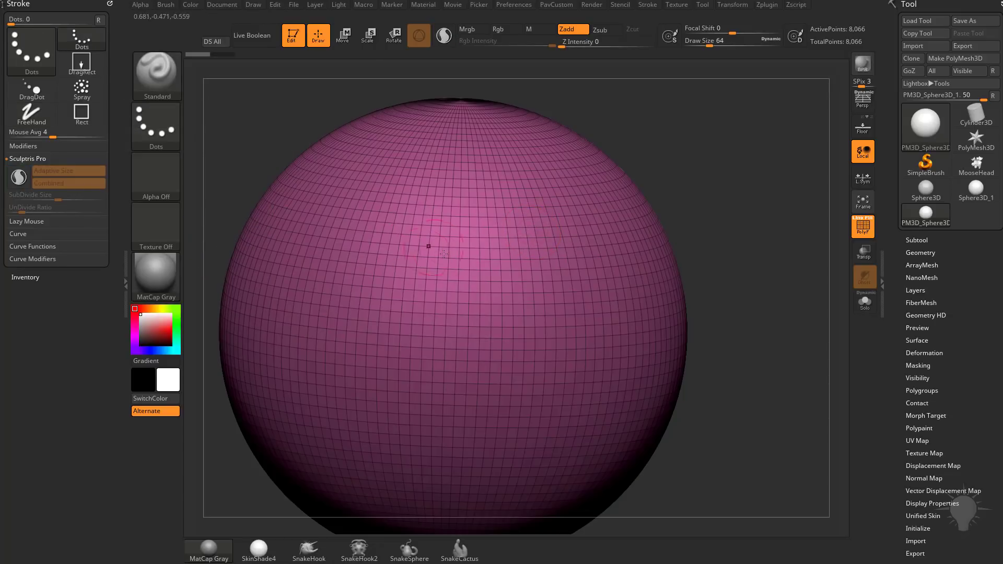
click(20, 185)
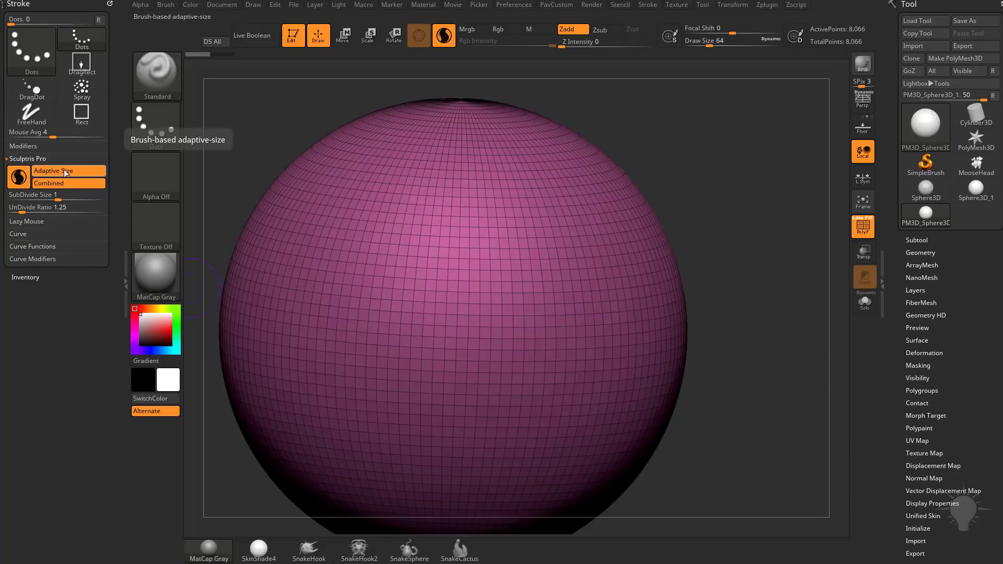
key(ctrl)
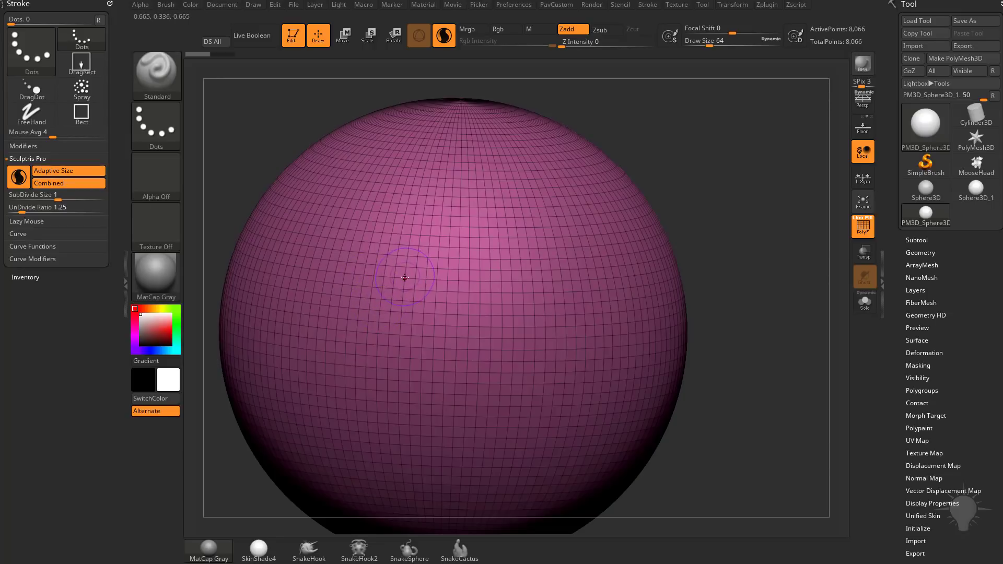
Set the Draw Size to 23, brush a narrow diagonal band on the sphere's front and inspect its dense mesh.
key(s)
drag(385, 246, 431, 367)
drag(404, 301, 388, 255)
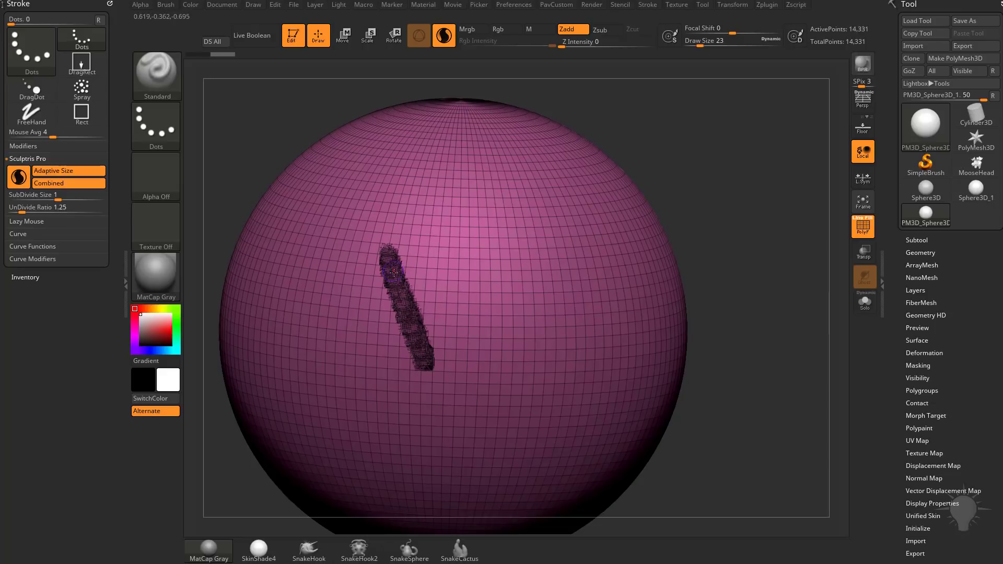
alt+drag(716, 218, 482, 346)
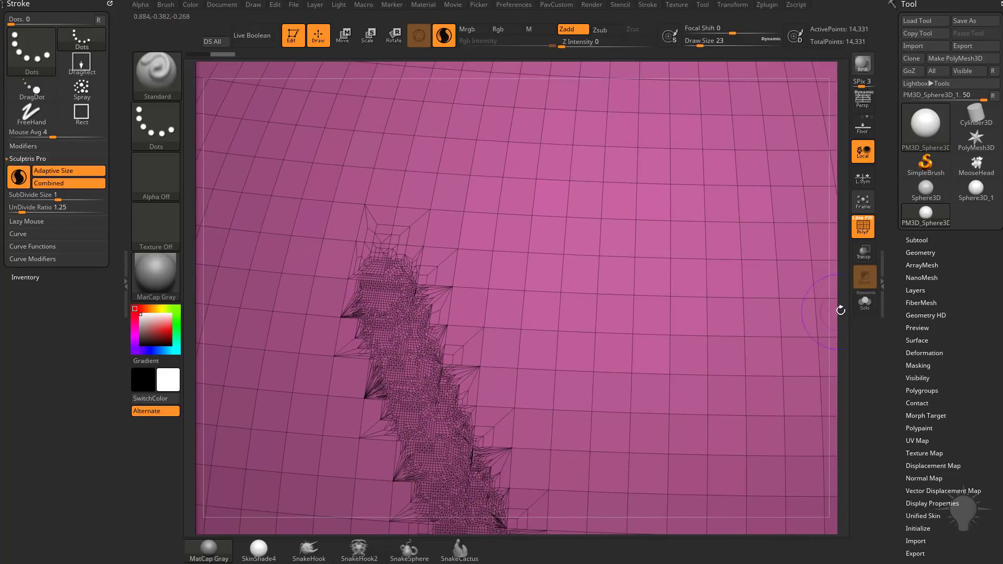
alt+drag(839, 308, 731, 181)
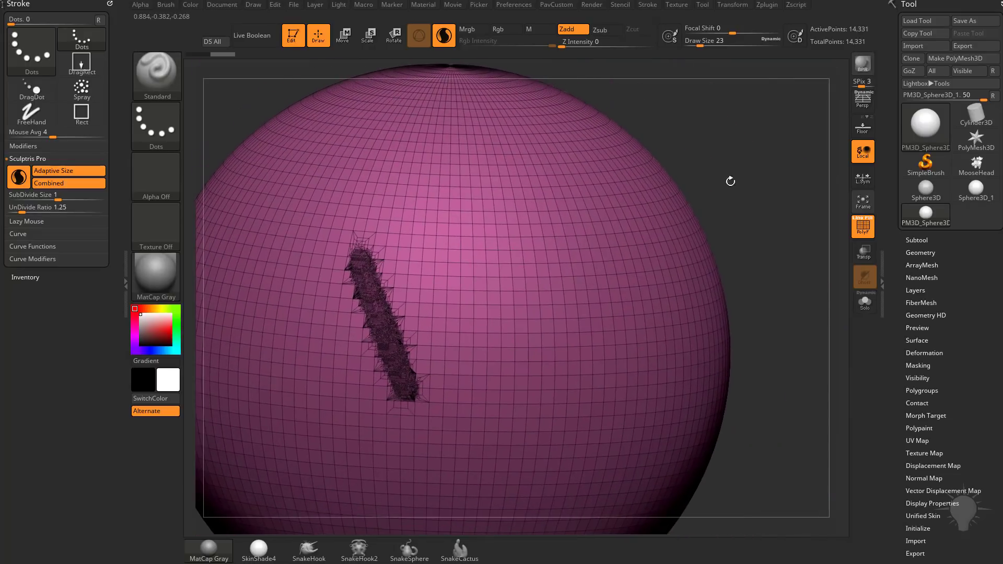
Set the Draw Size to 65 and brush a wider band along the right edge of the narrow band.
key(s)
click(454, 273)
key(s)
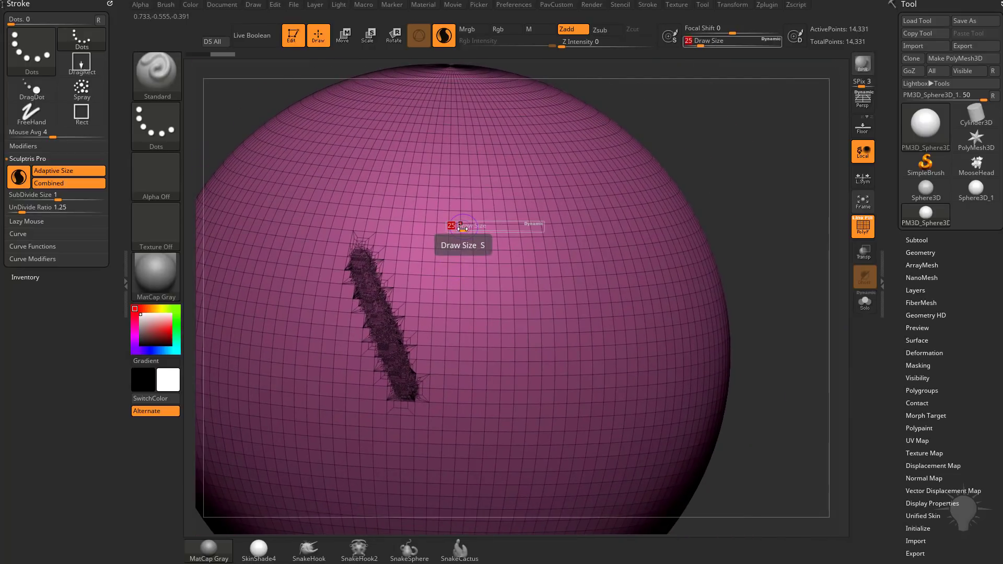
drag(463, 229, 473, 230)
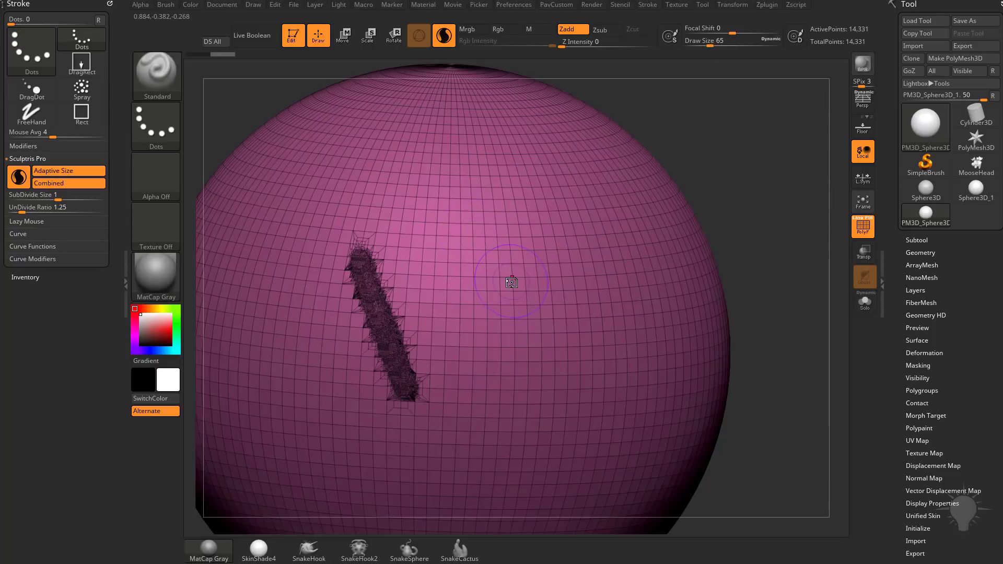
key(space)
mouse_move(378, 234)
mouse_down()
mouse_move(441, 369)
mouse_move(395, 238)
mouse_up()
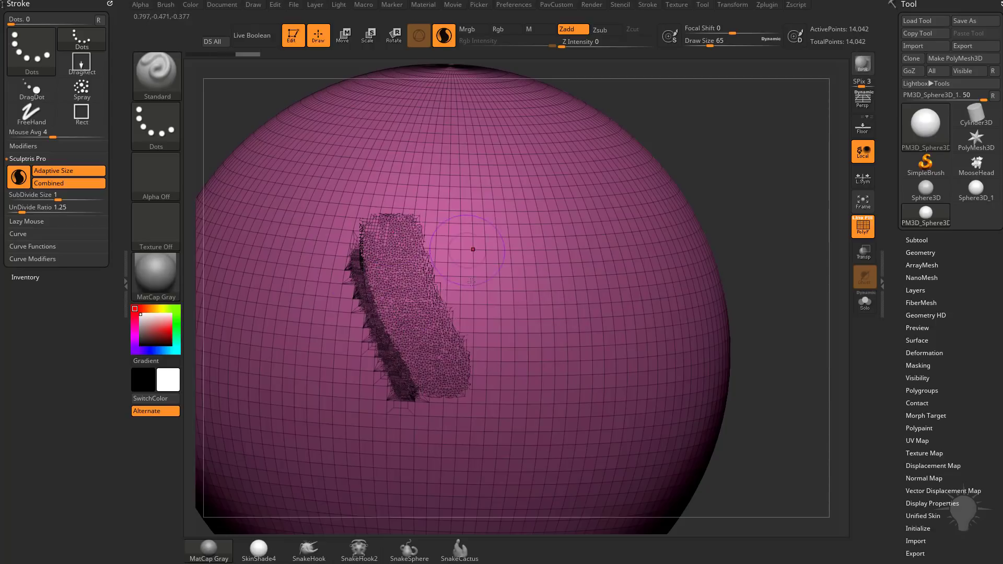
Brush two more adjoining bands further right on the sphere with Draw Sizes of 136 and 286.
key(s)
drag(474, 275, 486, 275)
drag(412, 221, 486, 366)
key(s)
drag(509, 255, 524, 255)
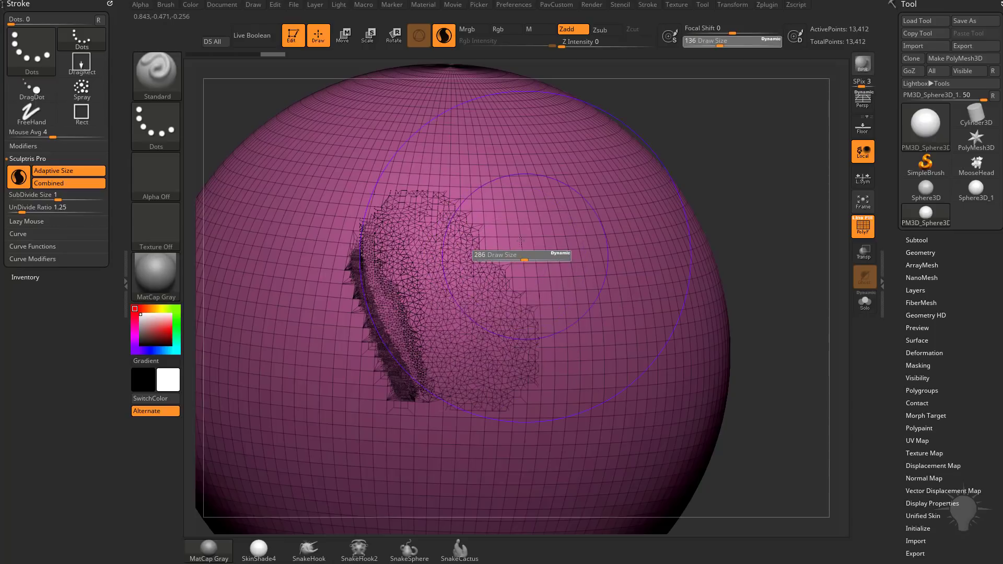
mouse_move(473, 184)
mouse_down()
mouse_move(483, 195)
mouse_move(494, 347)
mouse_up()
Try a very broad stroke over the sphere's right half with a Draw Size of 492 and undo it.
key(s)
drag(559, 246, 574, 246)
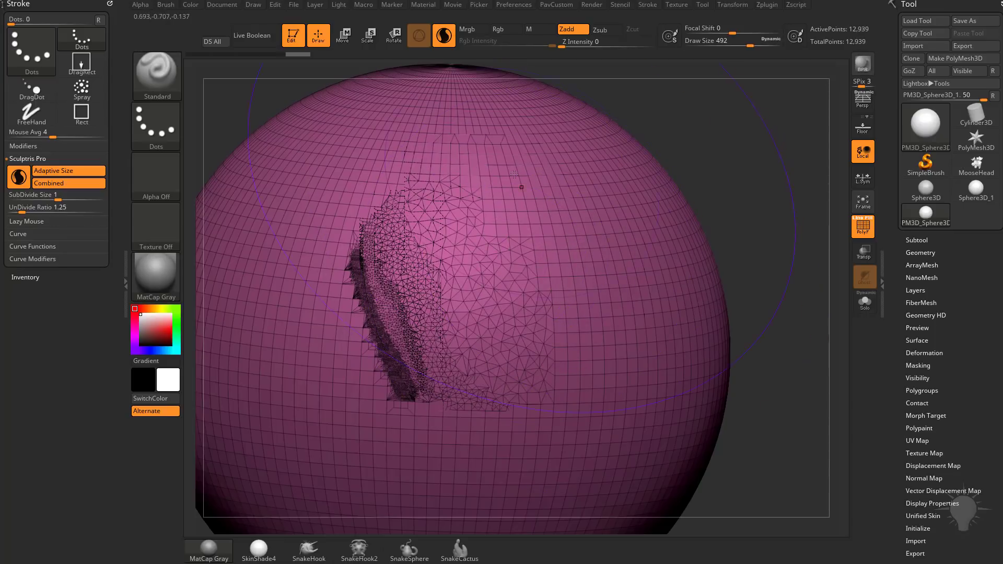
mouse_move(514, 180)
mouse_down()
mouse_move(548, 191)
mouse_move(517, 355)
mouse_up()
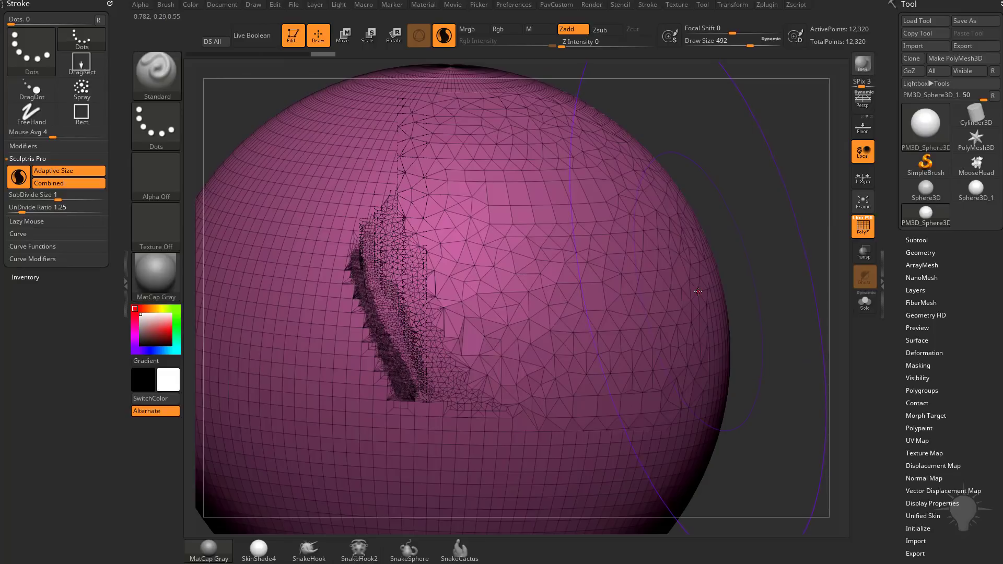
key(ctrl+z)
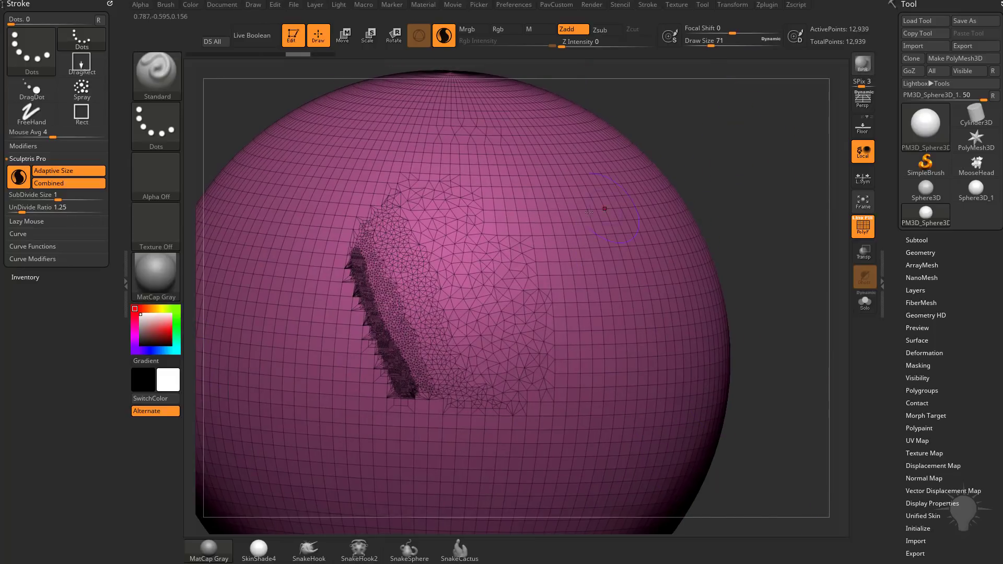
Set the Draw Size to 525 and brush coarse tessellation broadly over the right side of the sphere.
key(s)
drag(589, 215, 607, 215)
alt+drag(757, 183, 729, 162)
key(s)
drag(645, 192, 651, 192)
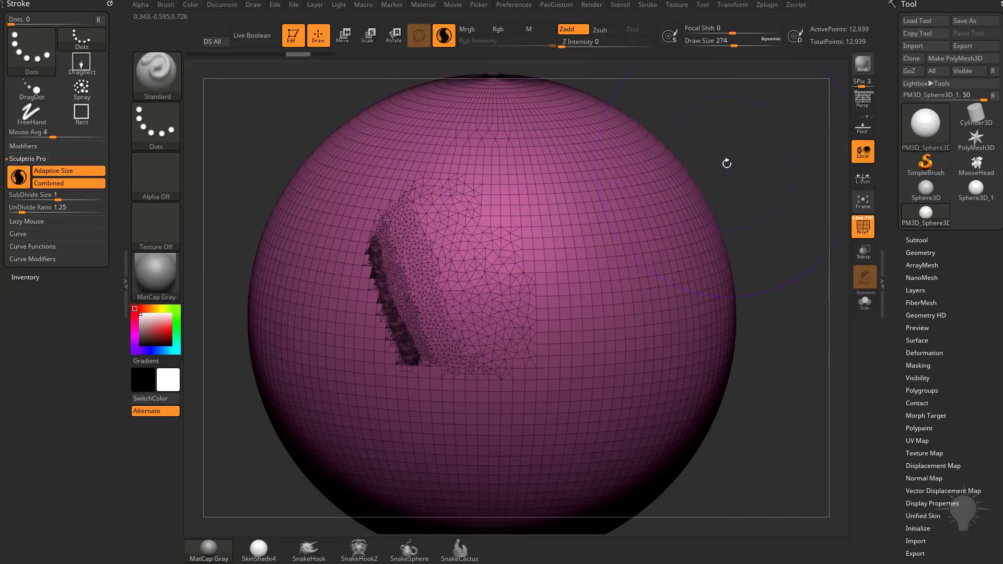
mouse_move(725, 161)
mouse_down()
mouse_move(638, 167)
mouse_move(642, 196)
mouse_move(590, 191)
mouse_move(744, 190)
mouse_move(705, 195)
mouse_up()
key(ctrl+z)
key(s)
key(shift)
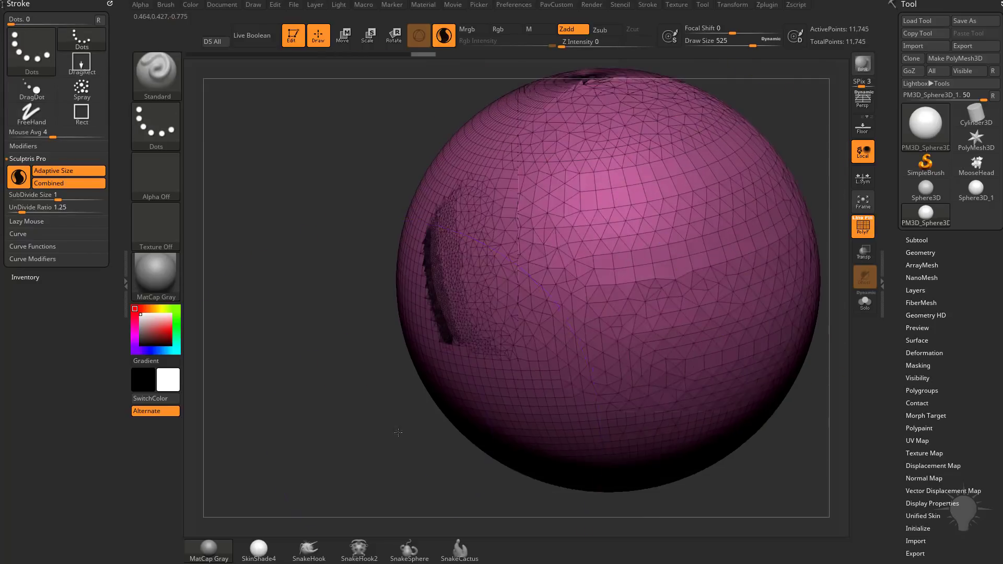
drag(398, 432, 447, 429)
mouse_move(787, 187)
alt+mouse_down()
mouse_move(705, 223)
mouse_move(747, 197)
mouse_move(737, 193)
alt+mouse_up()
Try a narrow diagonal stroke across the coarse area with a Draw Size of 37 and undo it.
key(s)
click(694, 224)
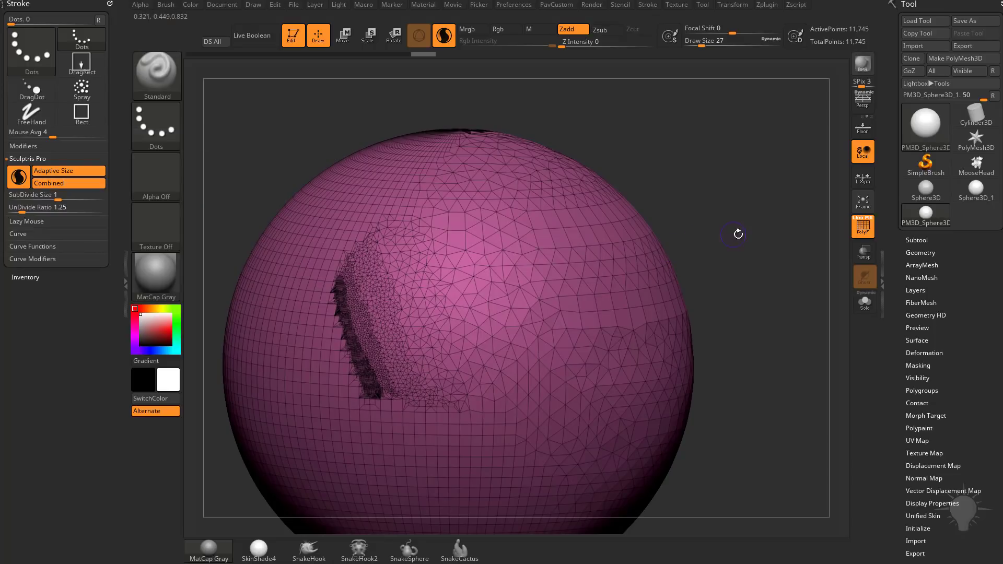
mouse_move(738, 233)
mouse_down()
mouse_move(765, 209)
mouse_move(755, 188)
mouse_move(748, 216)
mouse_up()
key(s)
drag(686, 201, 663, 195)
key(s)
mouse_move(384, 222)
mouse_down()
mouse_move(455, 296)
mouse_move(527, 345)
mouse_move(578, 339)
mouse_up()
key(ctrl+z)
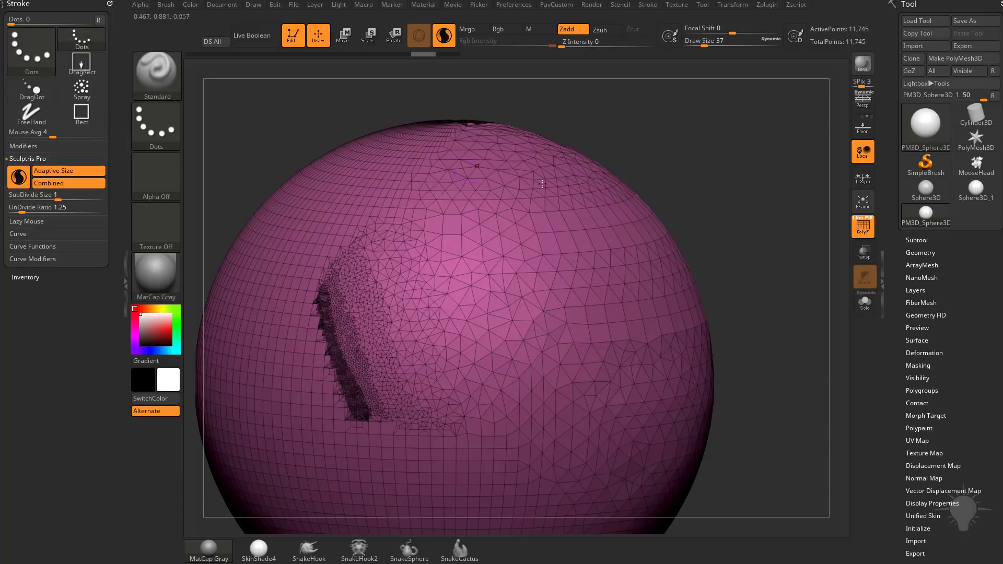
Set the Draw Size to 41 and brush a large dense patch over the left part of the sphere's front.
mouse_move(737, 193)
mouse_down()
mouse_move(766, 174)
mouse_move(712, 215)
mouse_move(777, 185)
mouse_up()
key(s)
mouse_move(434, 288)
mouse_down()
mouse_move(425, 261)
mouse_move(399, 246)
mouse_move(375, 301)
mouse_move(376, 361)
mouse_move(313, 366)
mouse_move(300, 324)
mouse_move(344, 372)
mouse_move(308, 410)
mouse_up()
Set the Draw Size to 77 and brush a wide diagonal band down through the dense patch.
key(s)
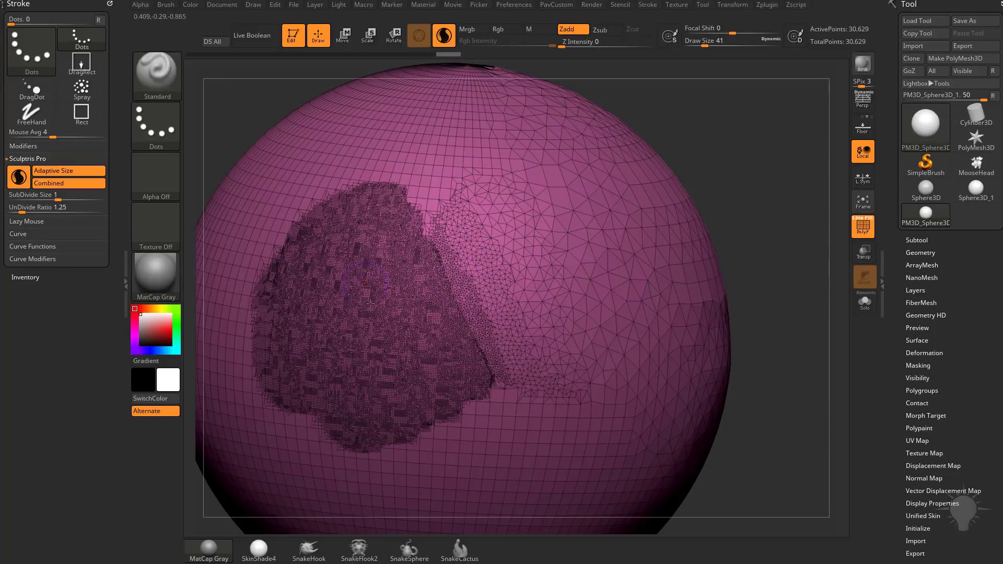
text(s74)
drag(384, 304, 385, 304)
mouse_move(446, 196)
mouse_down()
mouse_move(331, 360)
mouse_move(322, 457)
mouse_move(353, 369)
mouse_move(429, 227)
mouse_move(338, 392)
mouse_move(328, 439)
mouse_up()
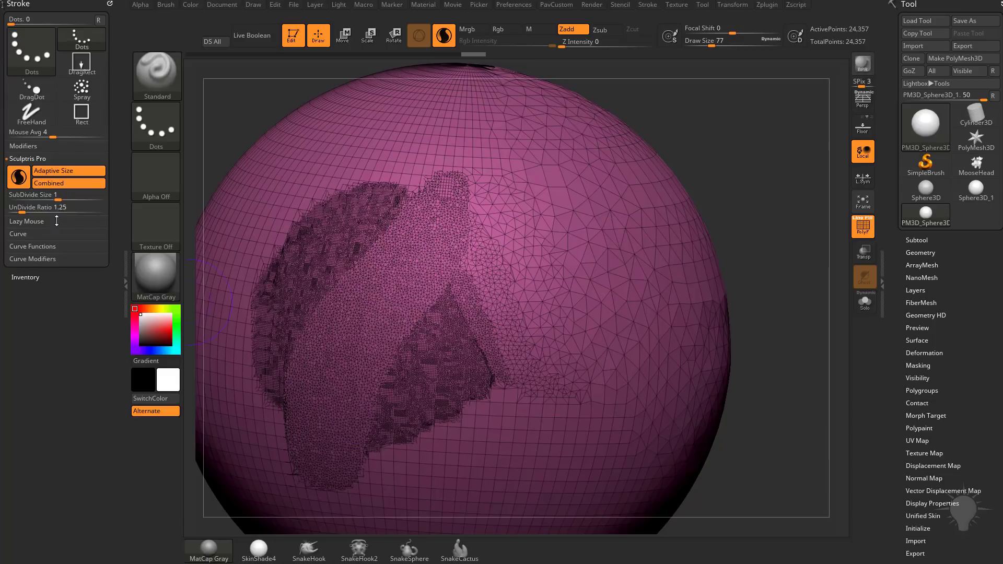
Turn off Combined and brush over the upper-left part of the dense patch with Draw Sizes of 77 and 136.
click(65, 184)
mouse_move(688, 124)
mouse_down()
mouse_move(721, 112)
mouse_move(385, 207)
mouse_move(306, 209)
mouse_move(272, 251)
mouse_move(243, 318)
mouse_up()
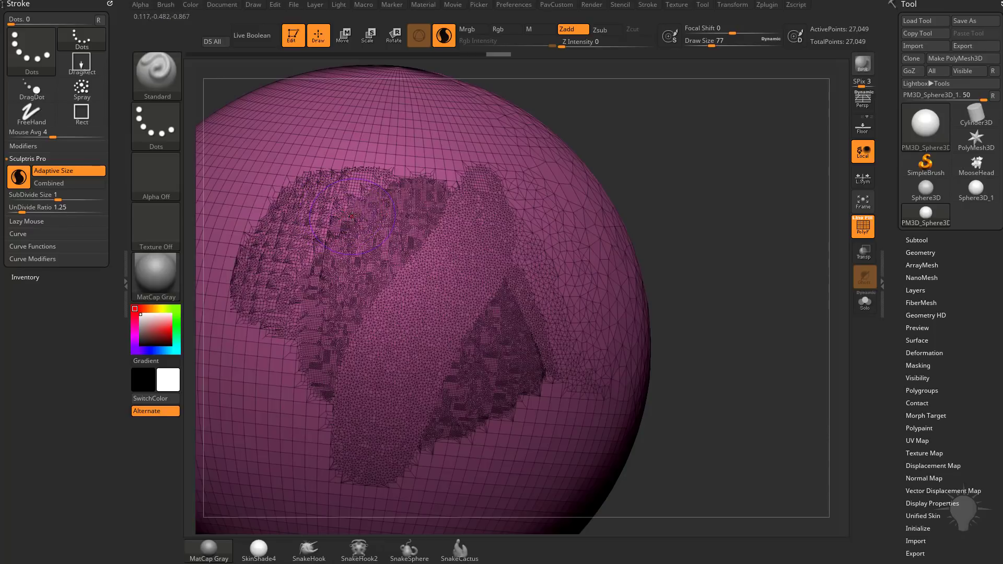
key(s)
drag(352, 216, 376, 276)
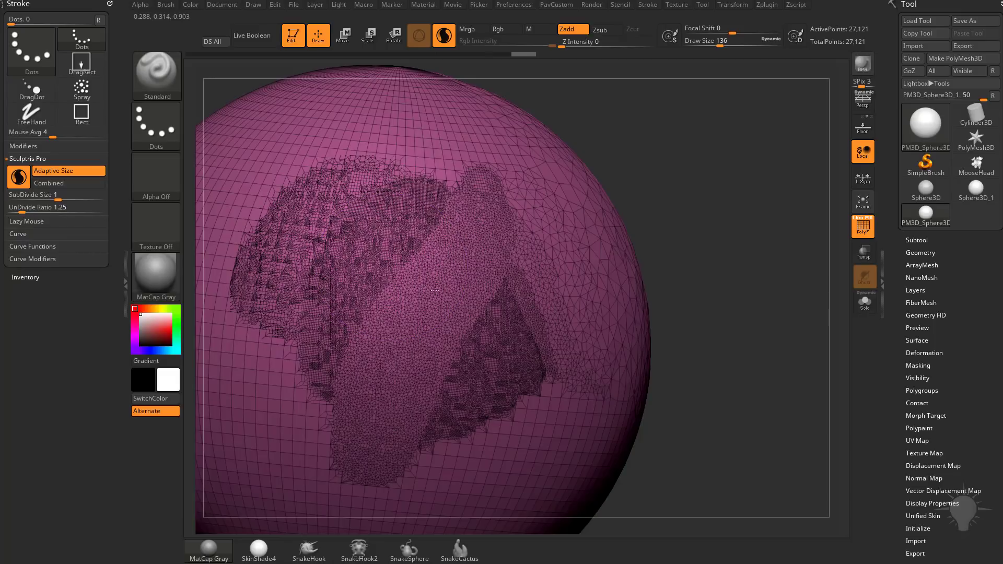
Try a brush stroke with a Draw Size of 136 on the untouched mesh below the pole and undo it.
drag(665, 136, 700, 235)
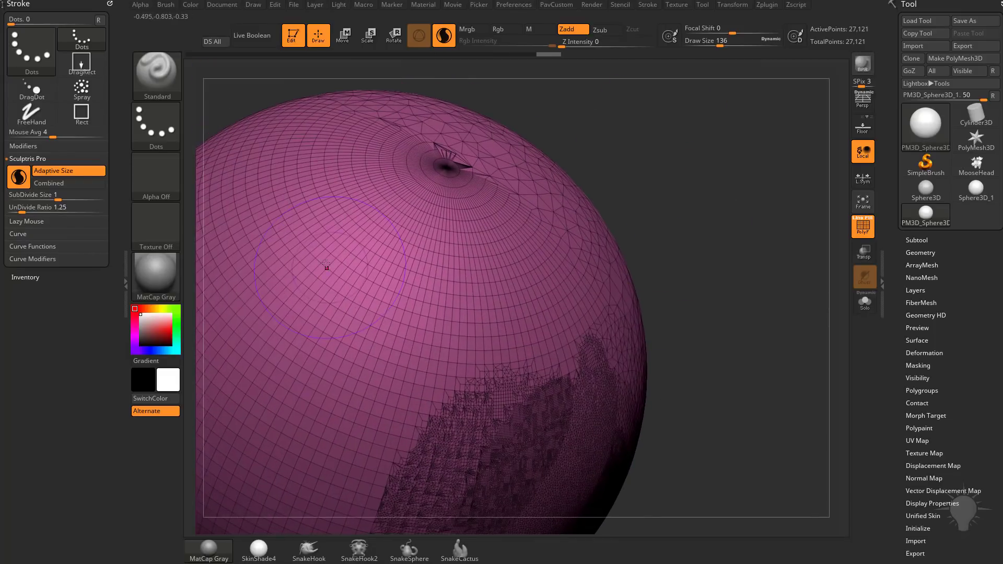
mouse_move(326, 265)
mouse_down()
mouse_move(402, 292)
mouse_move(277, 230)
mouse_move(407, 365)
mouse_move(334, 316)
mouse_up()
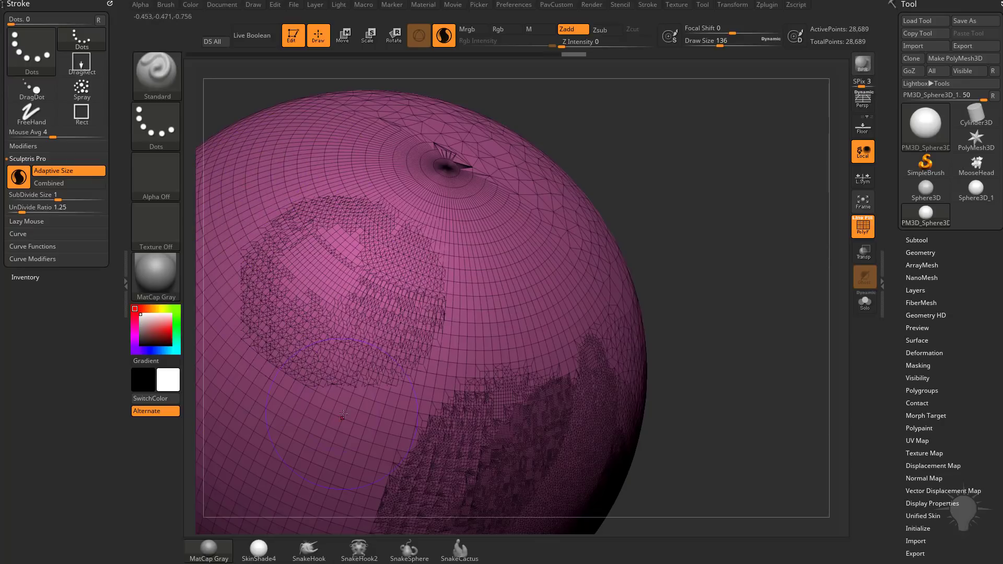
key(ctrl+z)
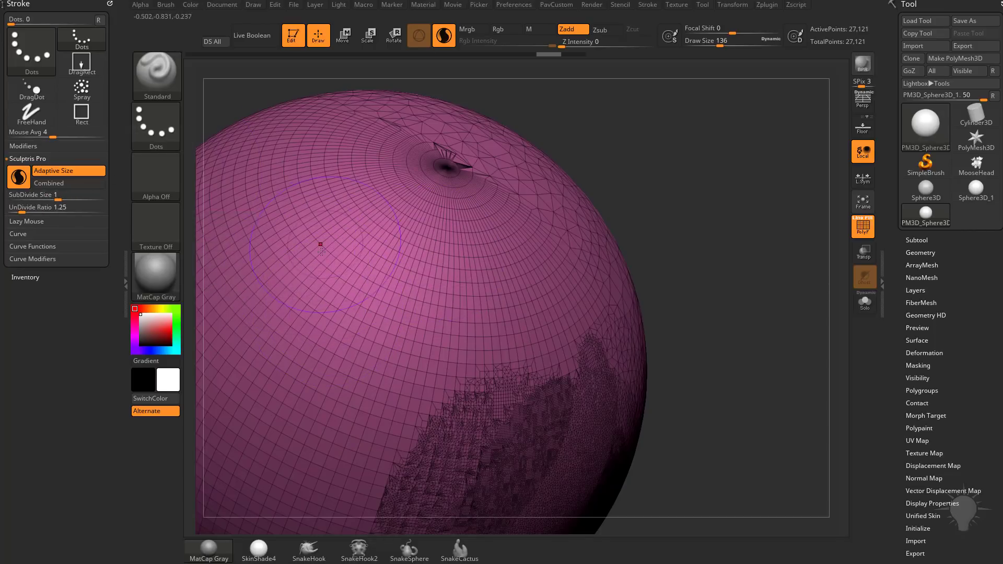
Switch to the SnakeHook brush, enable Combined and pull a curved horn out of the sphere's side with a Draw Size of 104.
ctrl+right_drag(346, 276, 553, 294)
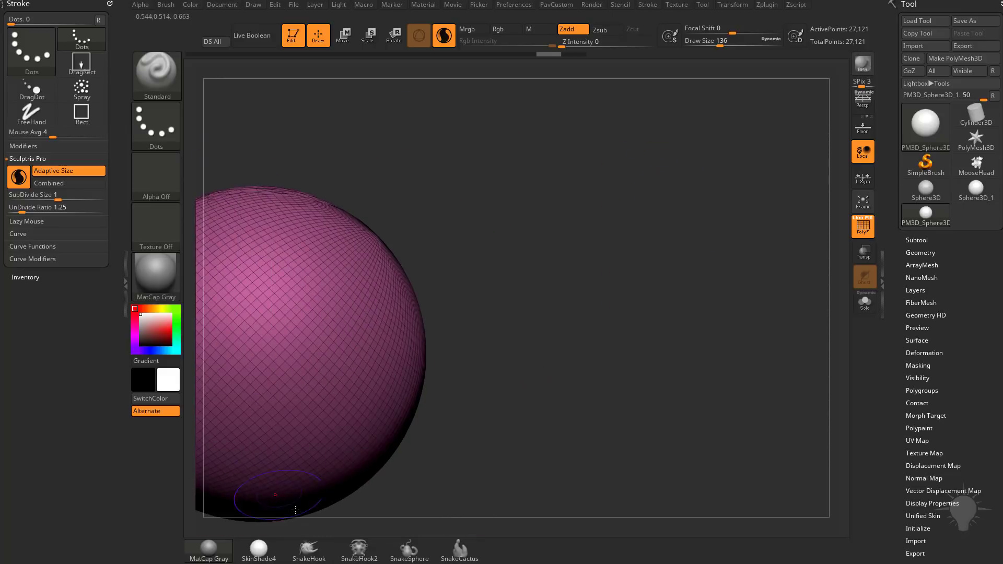
click(308, 550)
mouse_move(522, 194)
ctrl+right_down()
mouse_move(551, 213)
mouse_move(491, 219)
ctrl+right_up()
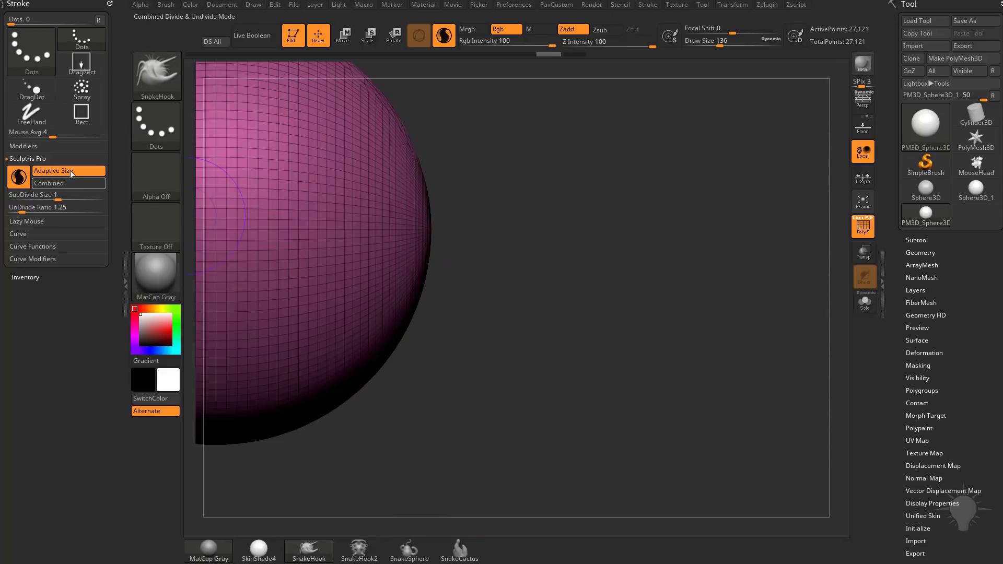
mouse_move(485, 195)
mouse_down()
mouse_move(582, 289)
mouse_move(582, 219)
mouse_move(620, 183)
mouse_move(665, 216)
mouse_up()
mouse_move(480, 304)
mouse_down()
mouse_move(515, 290)
mouse_move(577, 188)
mouse_move(610, 199)
mouse_up()
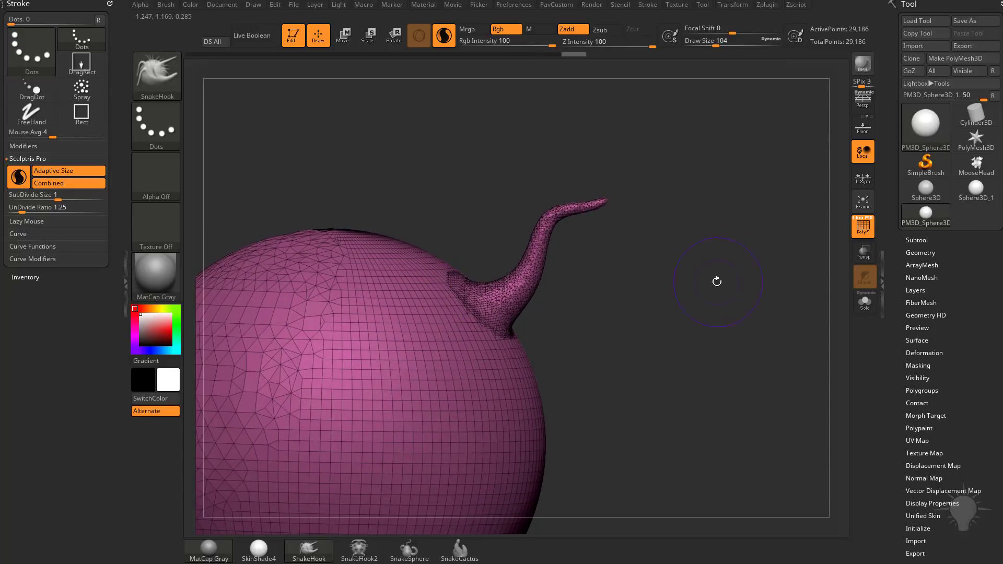
Extend the horn's tip outward and pull a second long branch from its bend.
alt+drag(710, 287, 658, 257)
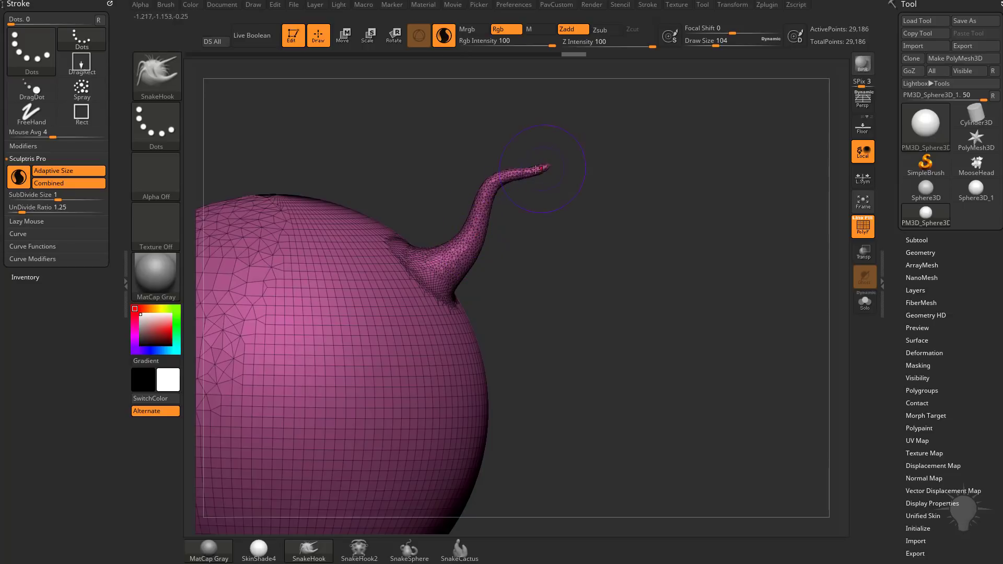
drag(545, 166, 617, 139)
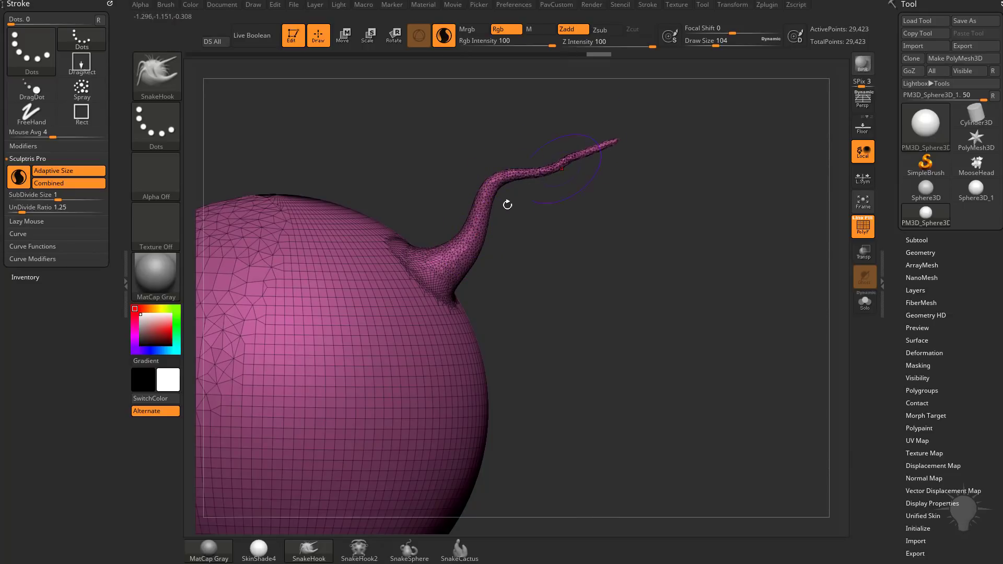
mouse_move(507, 205)
mouse_down()
mouse_move(522, 219)
mouse_move(616, 223)
mouse_move(716, 201)
mouse_up()
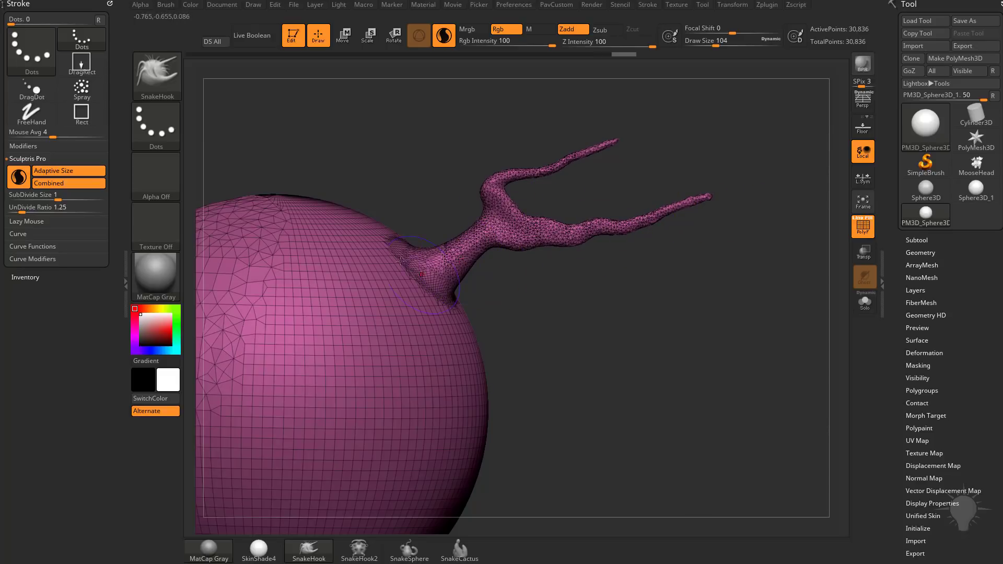
drag(506, 281, 500, 305)
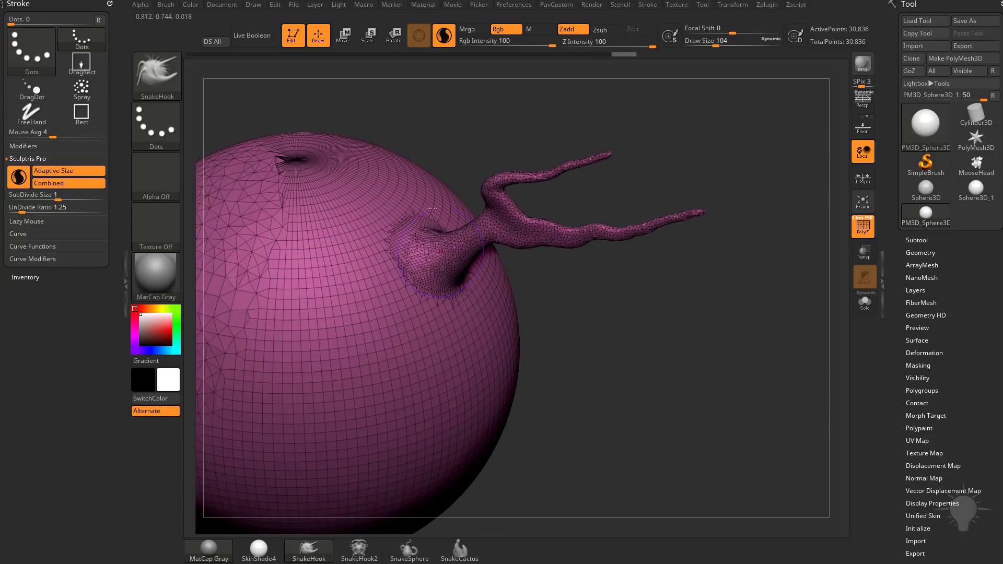
Pull a second horn out of the sphere below the first, with a small hook and a broad flattened end.
drag(404, 291, 511, 343)
drag(472, 377, 462, 360)
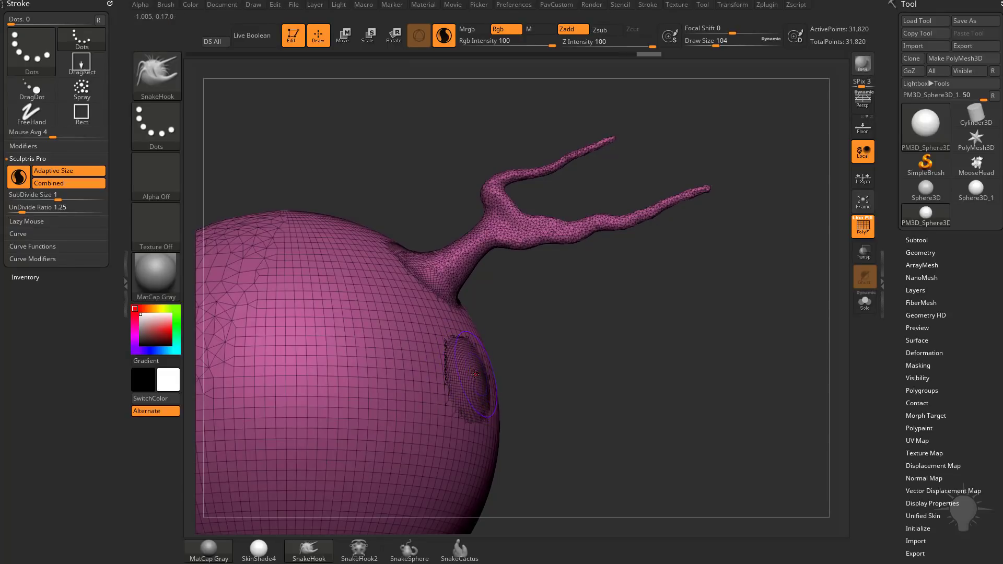
mouse_move(475, 374)
mouse_down()
mouse_move(568, 343)
mouse_move(576, 301)
mouse_up()
mouse_move(543, 371)
mouse_down()
mouse_move(688, 325)
mouse_move(640, 322)
mouse_move(656, 277)
mouse_up()
drag(681, 316, 720, 283)
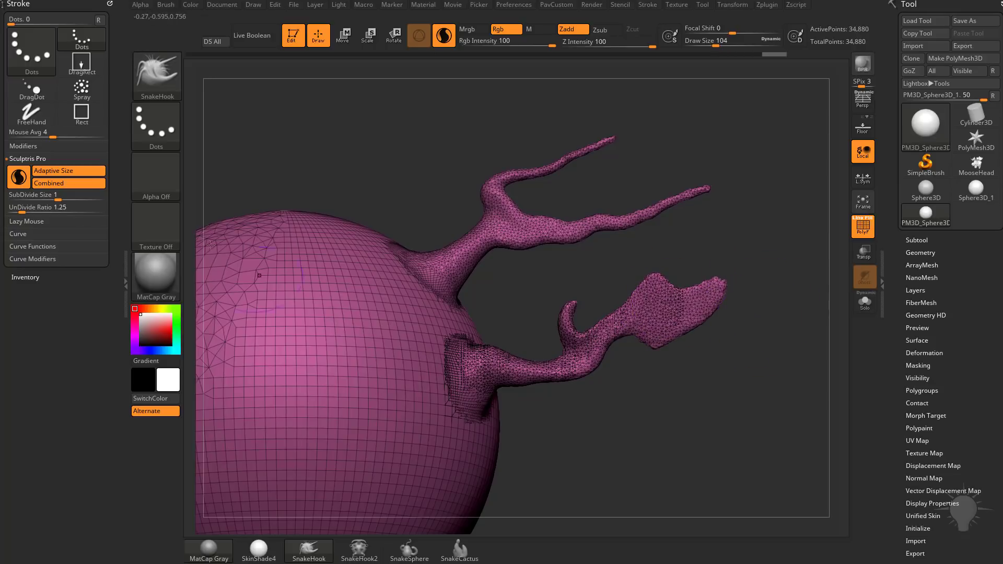
Turn off Combined and pull a thin wavy third horn out of the sphere below the other two.
click(69, 182)
drag(660, 425, 419, 390)
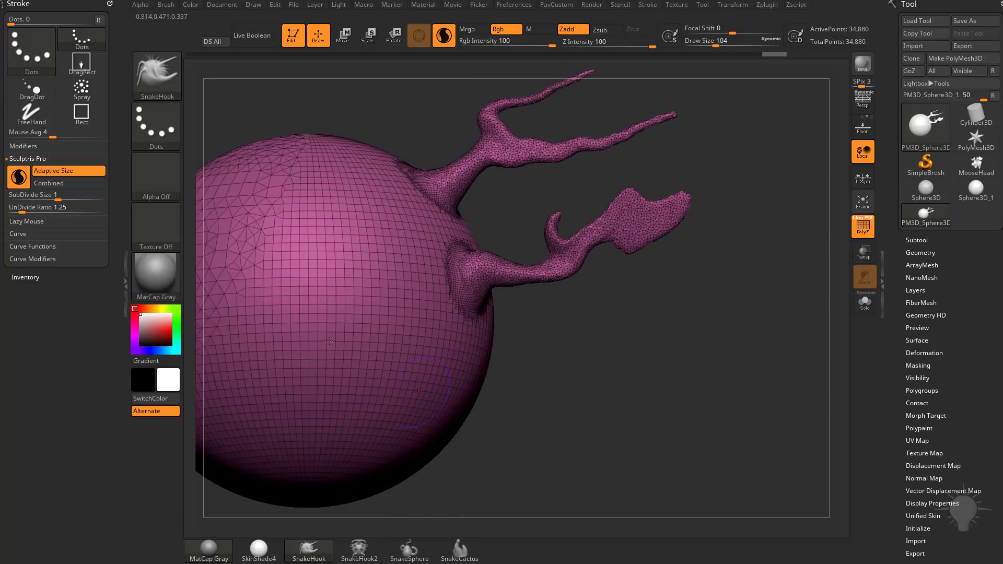
mouse_move(627, 369)
mouse_down()
mouse_move(593, 365)
mouse_move(549, 336)
mouse_move(473, 359)
mouse_move(458, 387)
mouse_move(501, 390)
mouse_move(531, 374)
mouse_move(566, 328)
mouse_move(601, 361)
mouse_move(653, 297)
mouse_up()
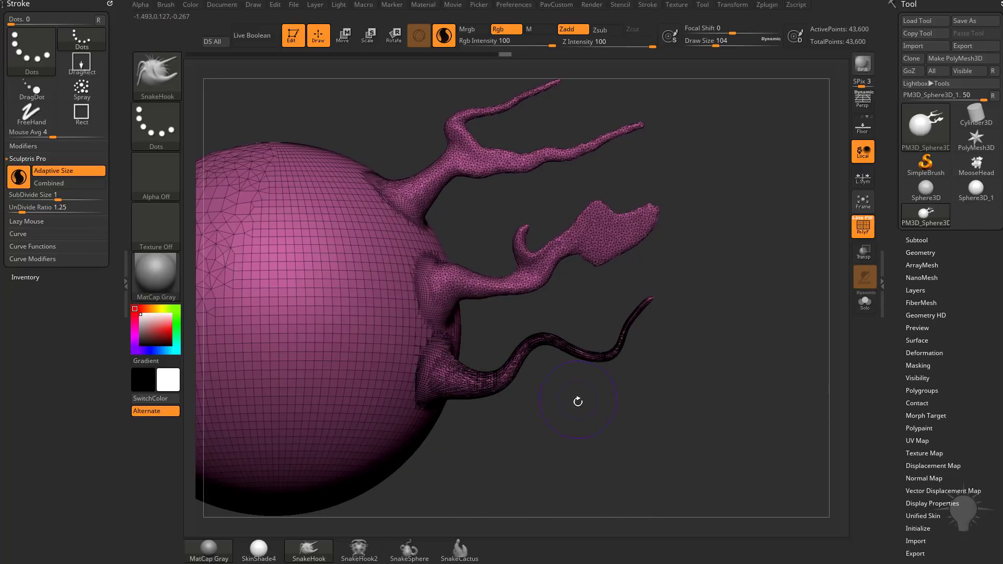
mouse_move(578, 401)
mouse_down()
mouse_move(578, 377)
mouse_move(606, 407)
mouse_move(612, 395)
mouse_up()
Set the Draw Size to 46 and pull spikes out of the outer half of the third horn.
mouse_move(672, 336)
alt+mouse_down()
mouse_move(704, 413)
mouse_move(695, 381)
alt+mouse_up()
key(s)
drag(679, 376, 669, 376)
drag(632, 308, 699, 339)
alt+drag(723, 294, 712, 354)
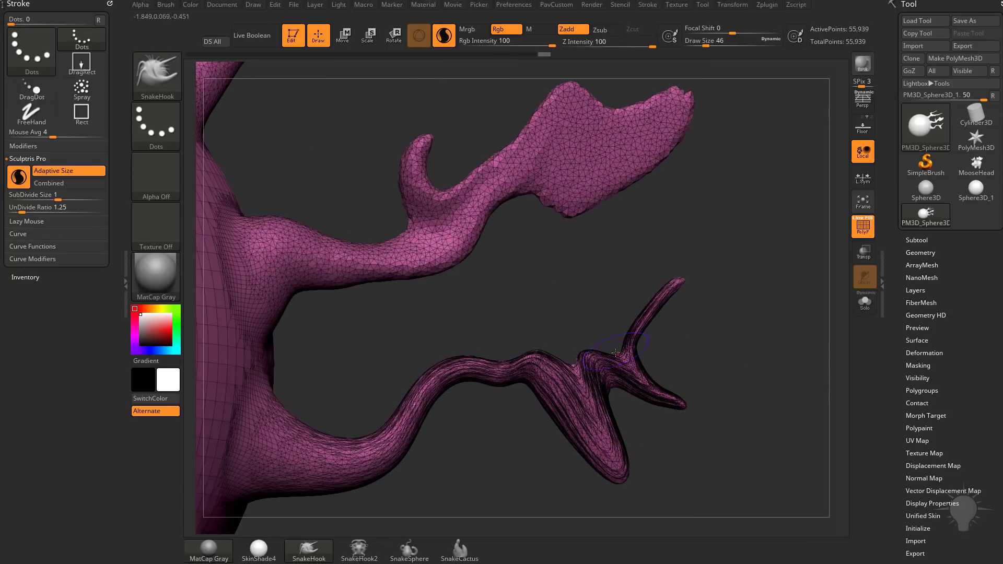
Pull more upward spikes from the third horn and draw its tip out into a long wavy strand.
drag(616, 353, 598, 287)
drag(658, 300, 661, 262)
drag(640, 319, 661, 330)
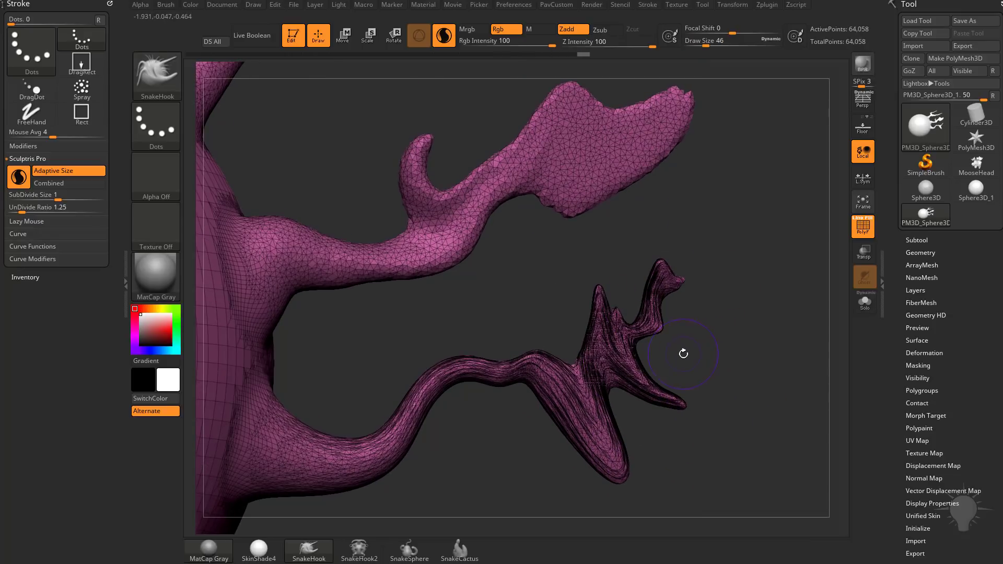
mouse_move(675, 283)
mouse_down()
mouse_move(716, 261)
mouse_move(775, 202)
mouse_up()
Compare the tessellation of the three horns from several angles and check the SubDivide Size setting.
mouse_move(788, 283)
alt+mouse_down()
mouse_move(711, 357)
mouse_move(677, 322)
alt+mouse_up()
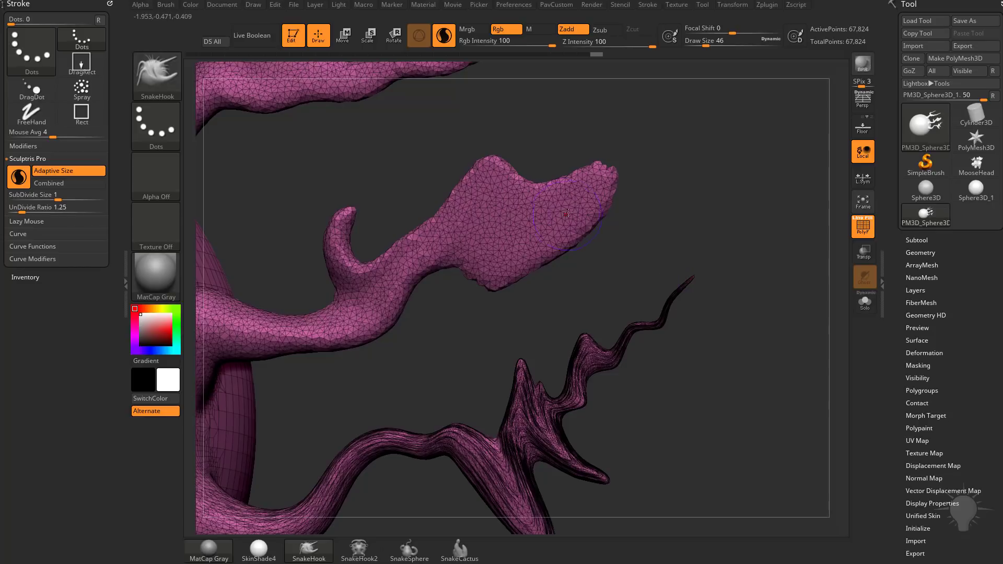
alt+drag(629, 242, 665, 283)
drag(760, 303, 732, 299)
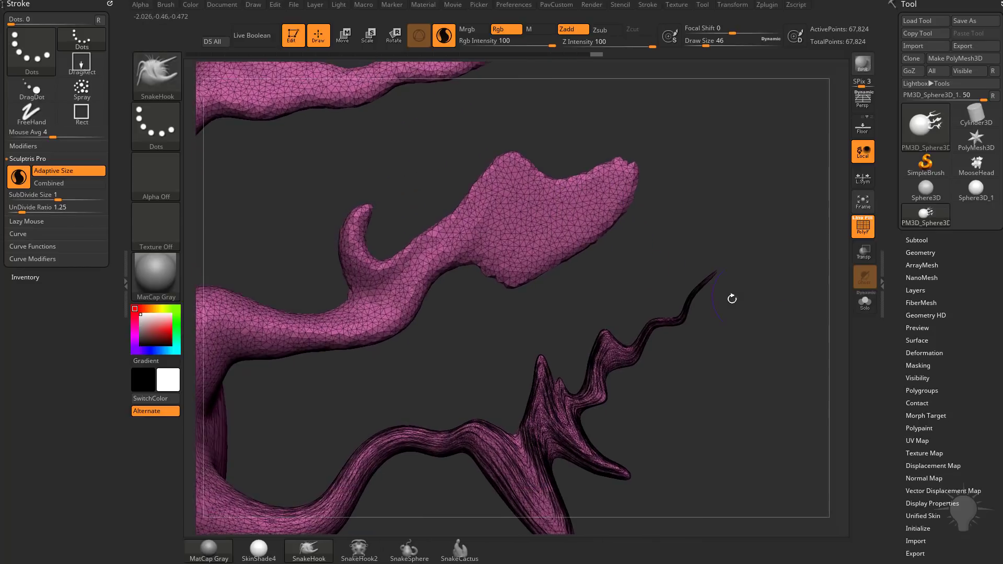
mouse_move(660, 358)
mouse_down()
mouse_move(587, 316)
mouse_move(455, 409)
mouse_up()
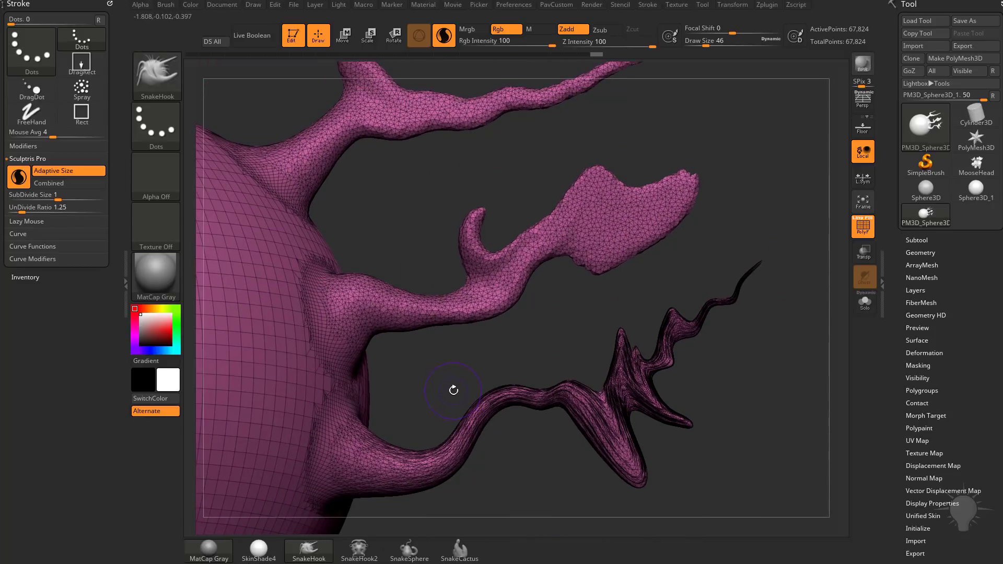
drag(741, 368, 608, 317)
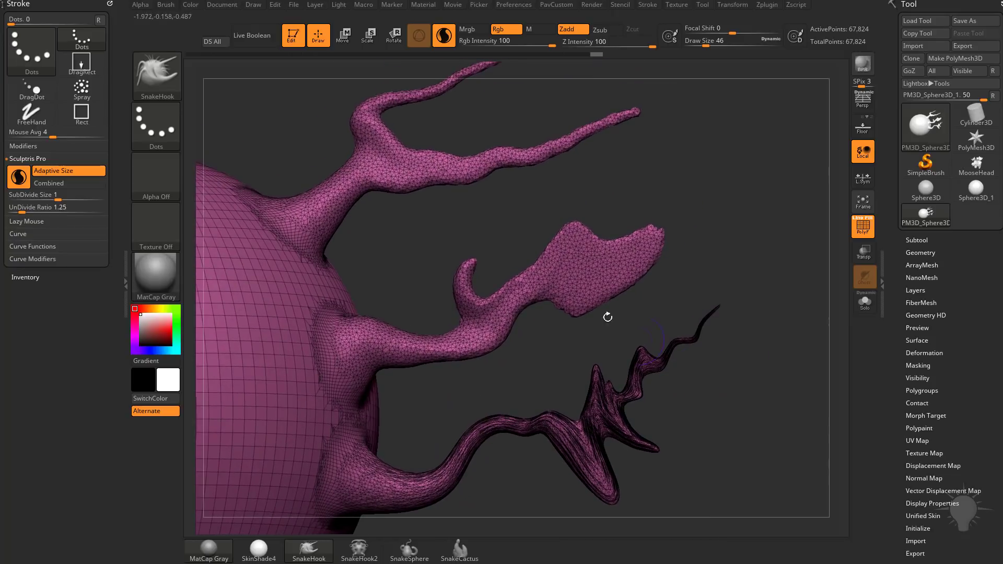
ctrl+right_drag(653, 356, 622, 327)
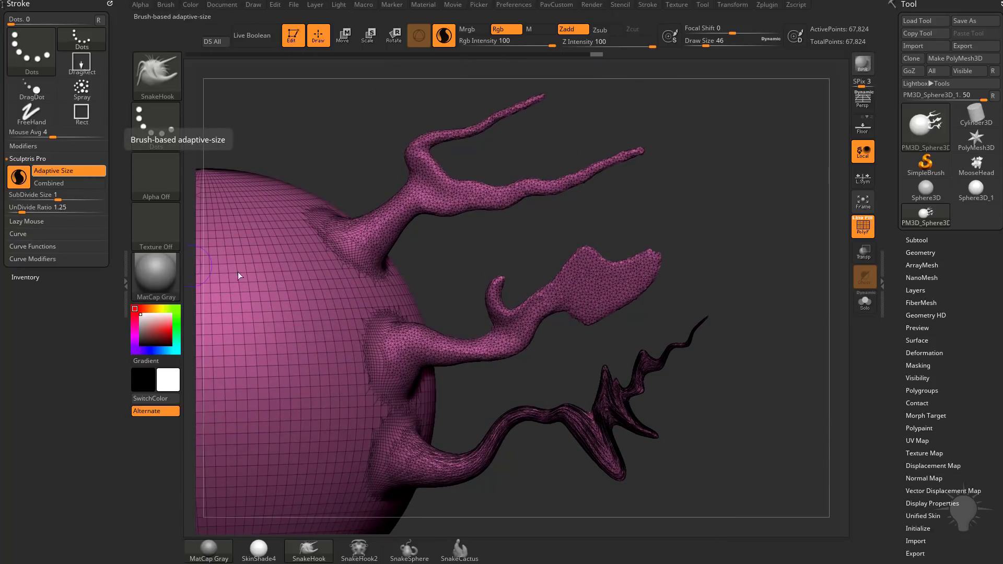
click(66, 195)
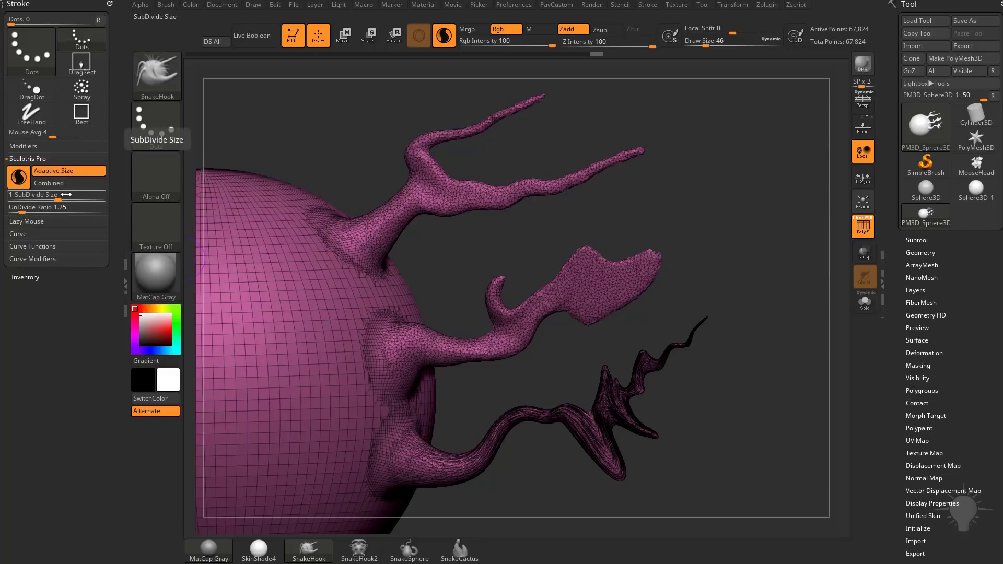
Turn Combined back on and undo all the SnakeHook horns until the sphere is plain again.
click(50, 182)
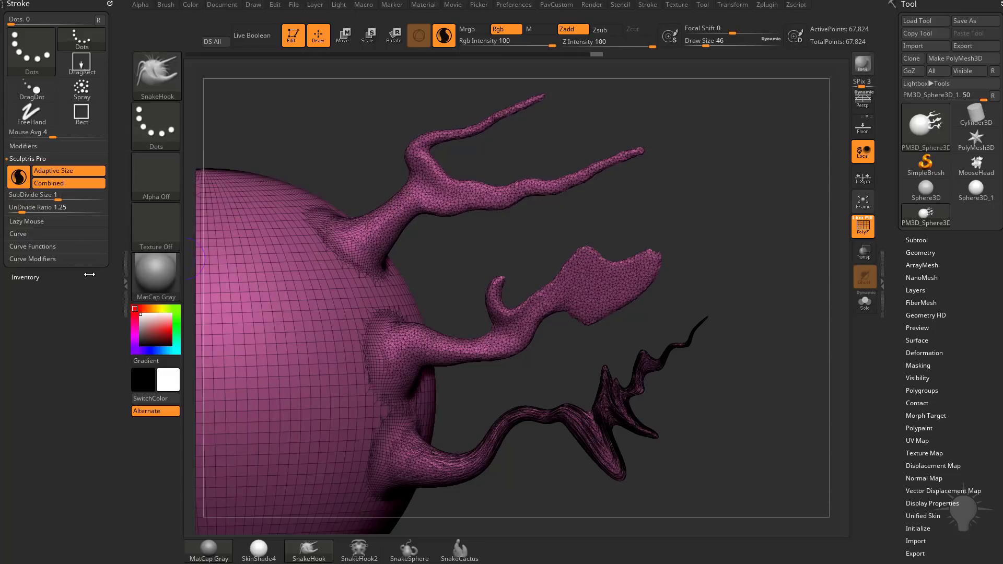
key(ctrl+z)
key(ctrl+z)
key(ctrl+z)
key(ctrl+z)
key(ctrl+z)
key(ctrl+z)
key(ctrl+z)
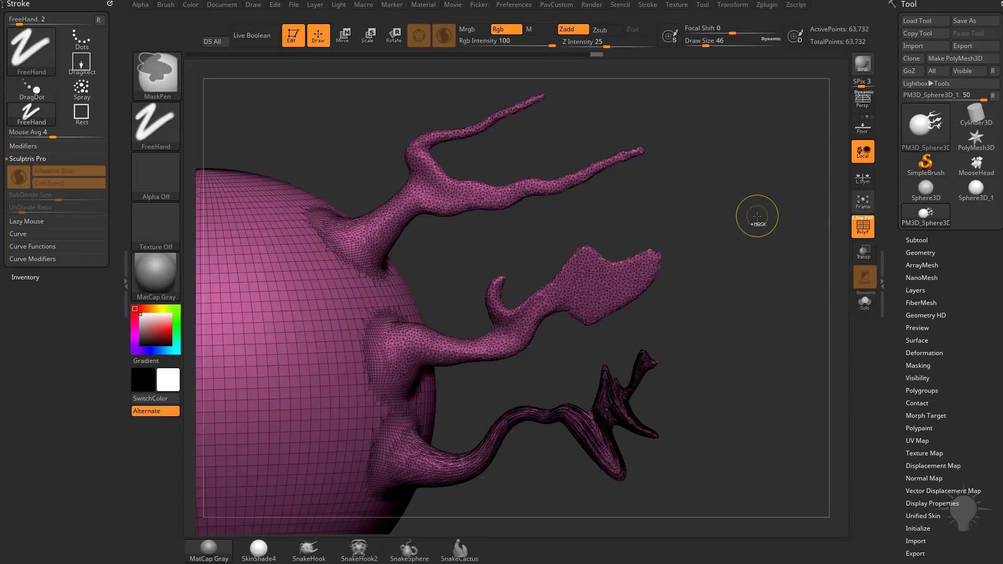
key(ctrl+z)
key(ctrl+z)
key(ctrl+z)
key(ctrl+z)
key(ctrl+z)
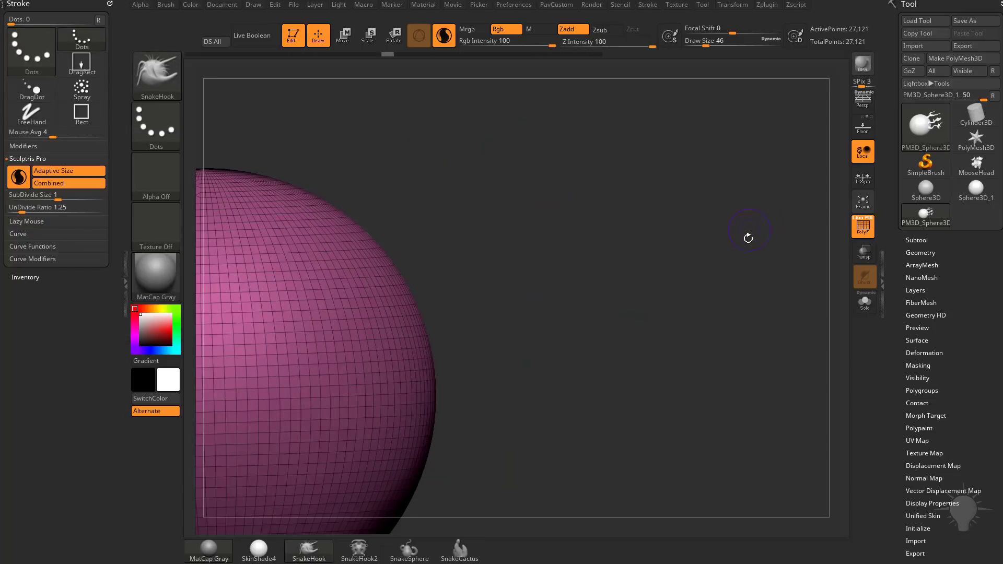
drag(747, 238, 831, 197)
key(ctrl+z)
drag(766, 219, 767, 252)
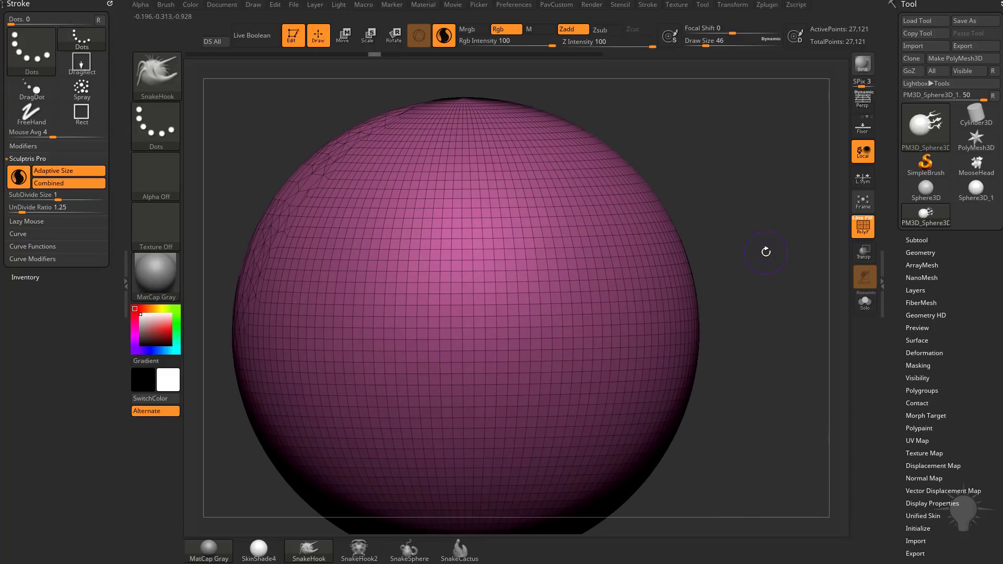
Try smoothing a round area on the sphere's front with a Draw Size of 46 and undo it.
key(shift)
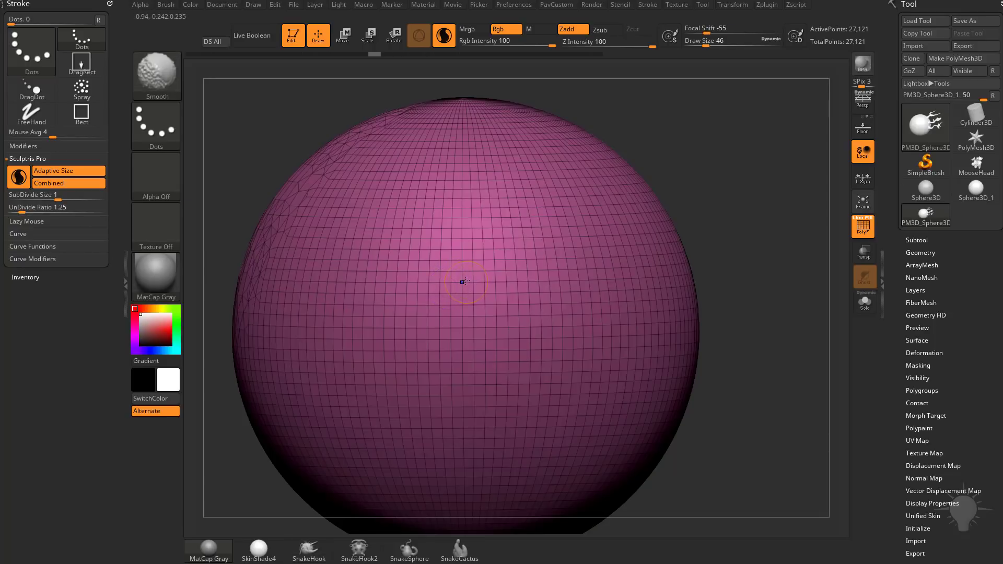
mouse_move(462, 280)
shift+mouse_down()
mouse_move(439, 295)
mouse_move(476, 256)
mouse_move(469, 306)
mouse_move(469, 267)
mouse_move(502, 288)
mouse_move(455, 325)
shift+mouse_up()
key(ctrl+z)
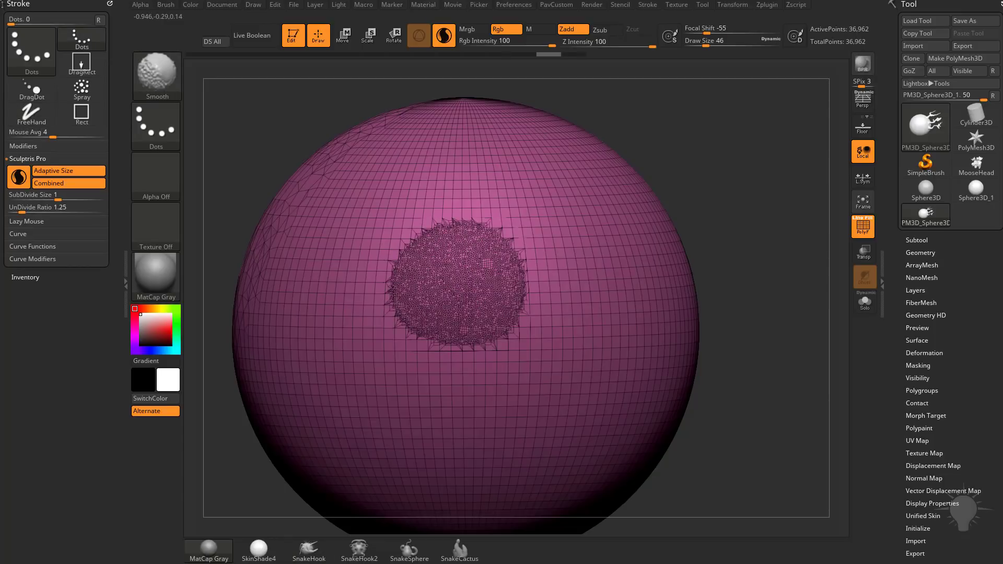
key(ctrl+z)
Switch to the Standard brush, try brushing a dense round patch on the sphere's front with a Draw Size of 46, and undo it.
key(b)
key(s)
key(t)
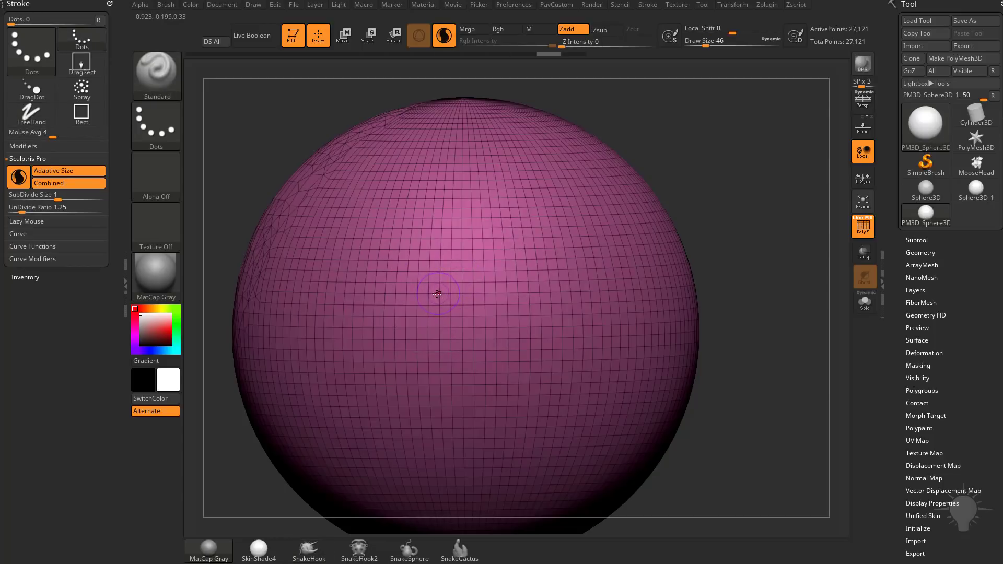
mouse_move(429, 286)
mouse_down()
mouse_move(422, 278)
mouse_move(453, 283)
mouse_move(437, 317)
mouse_up()
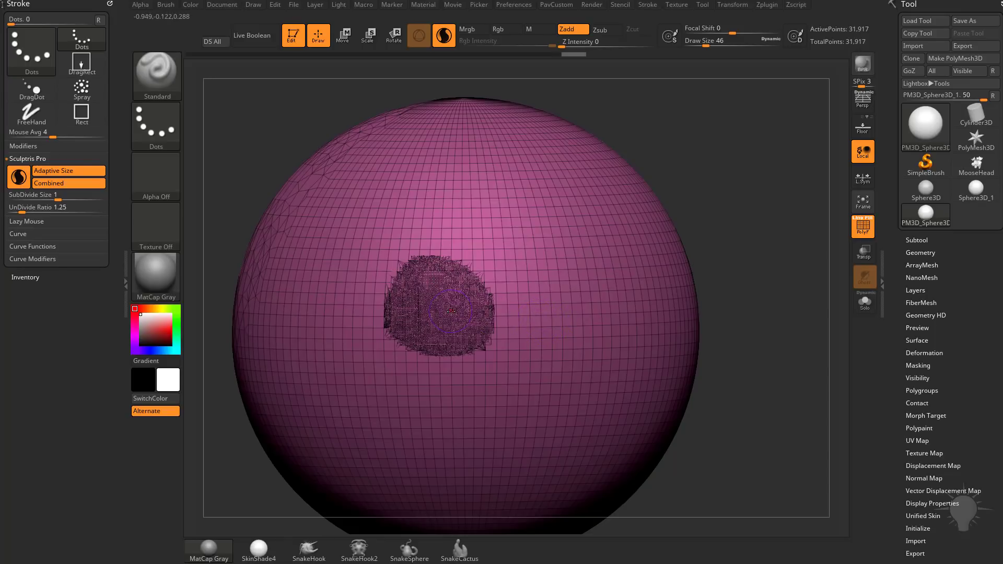
mouse_move(454, 303)
mouse_down()
mouse_move(450, 340)
mouse_move(472, 334)
mouse_move(428, 292)
mouse_move(442, 294)
mouse_move(418, 308)
mouse_move(449, 328)
mouse_up()
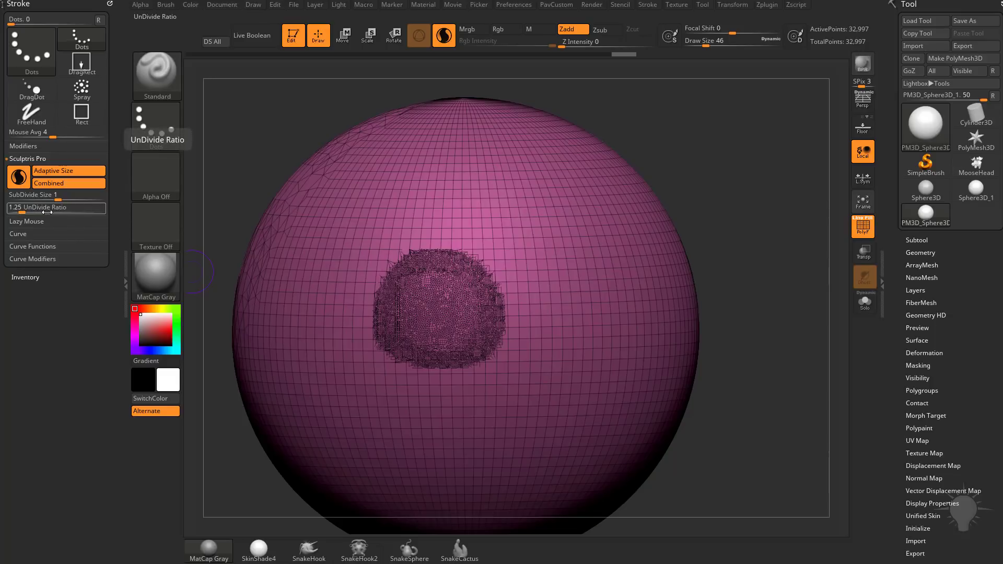
key(ctrl+z)
key(ctrl+z)
key(ctrl+z)
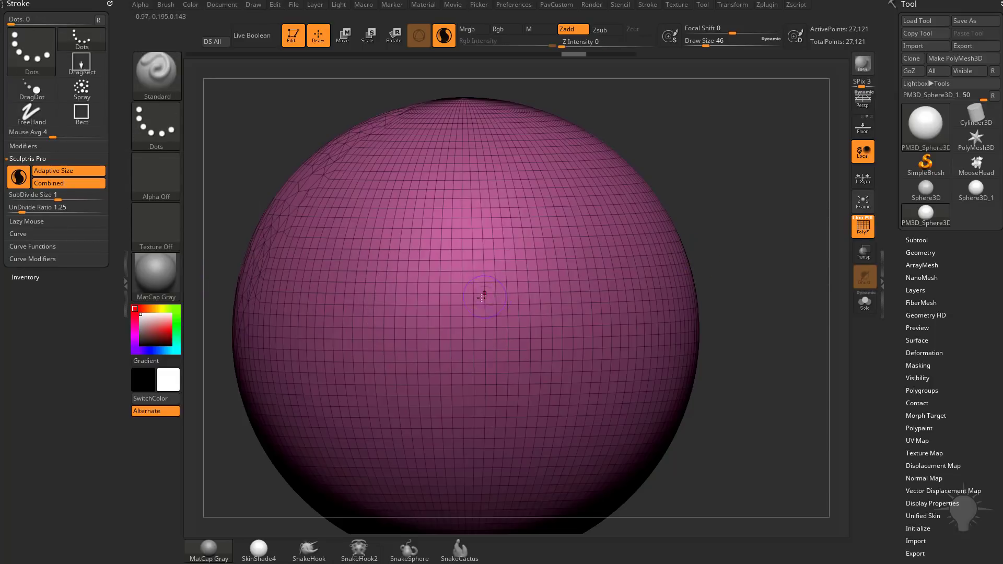
key(ctrl+z)
Try brushing a patch on the sphere's front, smooth it with a Draw Size of 172, and undo everything.
key(s)
click(476, 296)
key(s)
mouse_move(436, 289)
mouse_down()
mouse_move(451, 291)
mouse_move(450, 324)
mouse_move(523, 225)
mouse_move(397, 366)
mouse_move(491, 350)
mouse_move(470, 282)
mouse_move(498, 320)
mouse_up()
key(shift)
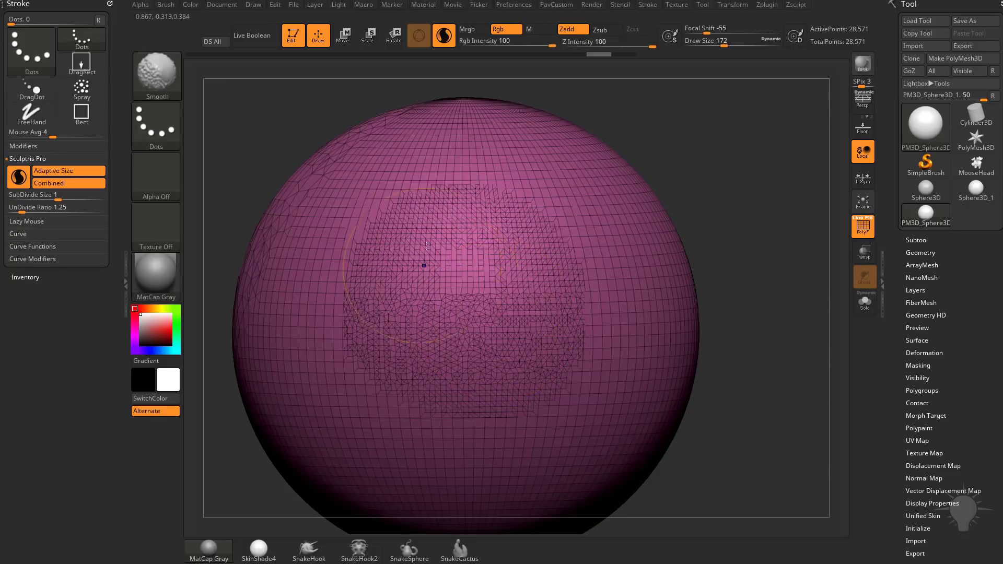
mouse_move(471, 290)
mouse_down()
mouse_move(543, 314)
mouse_move(497, 220)
mouse_move(407, 288)
mouse_move(418, 355)
mouse_move(481, 298)
mouse_move(460, 277)
mouse_up()
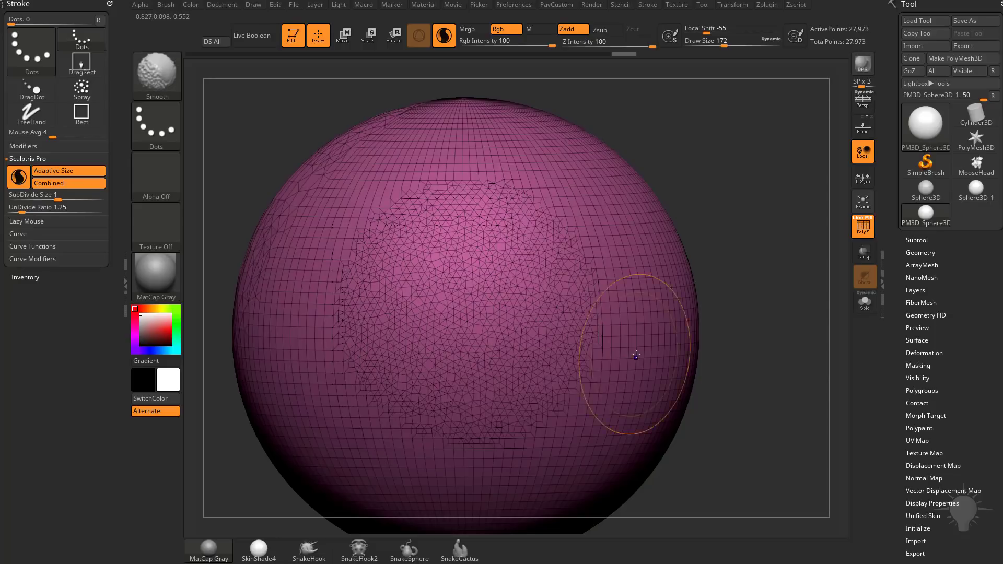
key(ctrl+z)
key(ctrl+z)
key(ctrl+z)
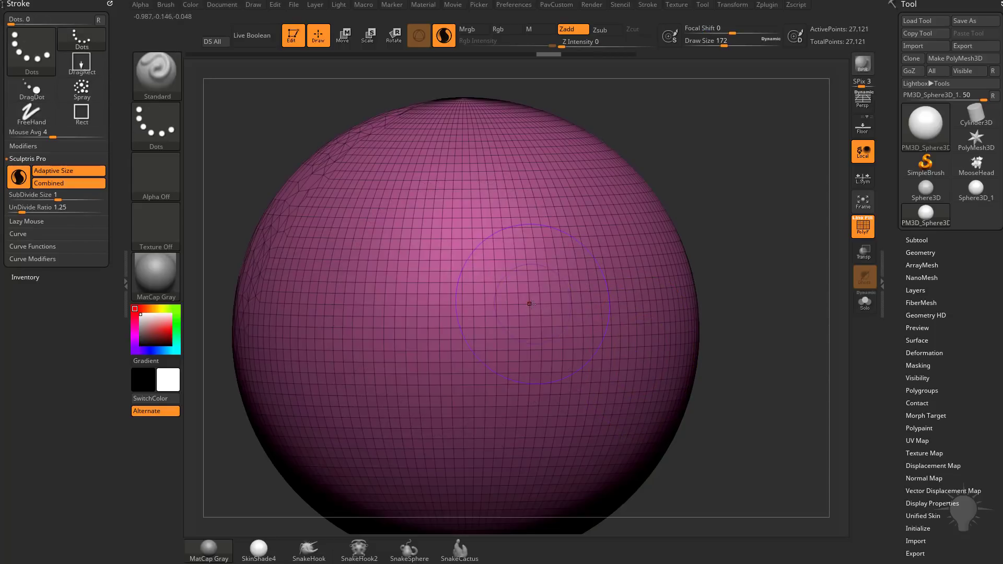
Set the Draw Size to 83 and the UnDivide Ratio to 1, and brush a dense round patch on the sphere's front.
key(s)
drag(535, 303, 527, 302)
drag(22, 212, 25, 212)
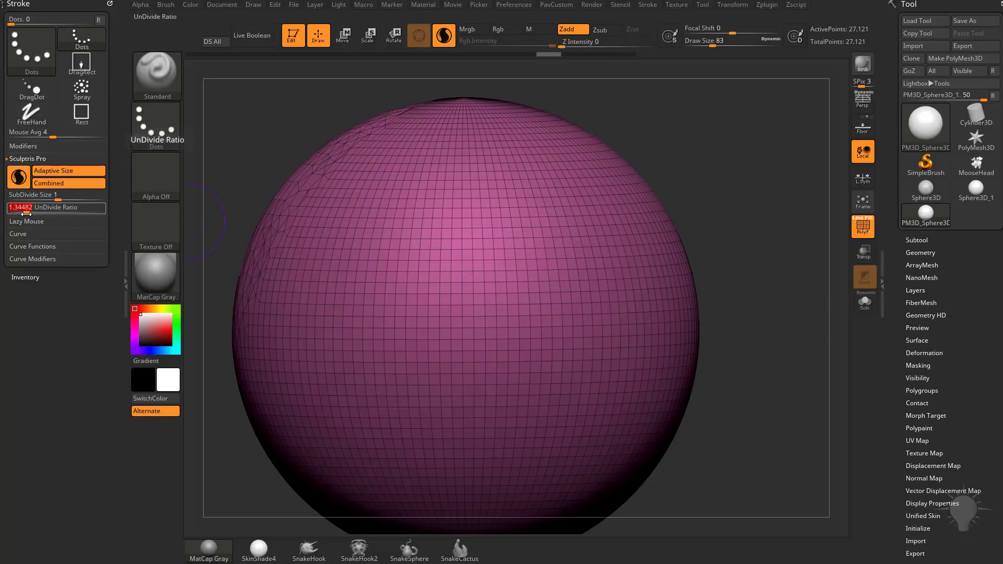
key(Return)
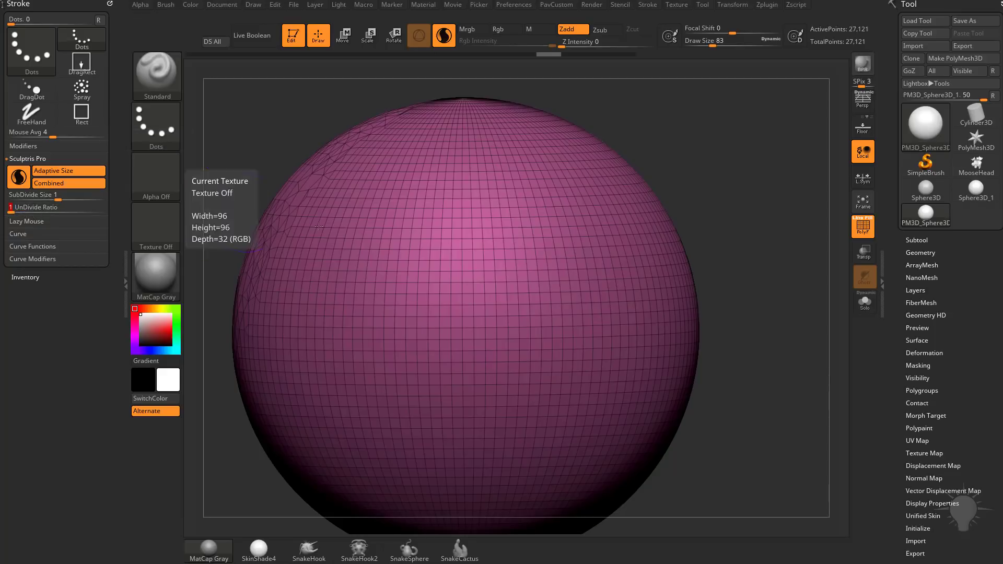
mouse_move(433, 261)
mouse_down()
mouse_move(492, 326)
mouse_move(533, 245)
mouse_move(517, 230)
mouse_move(549, 293)
mouse_move(506, 346)
mouse_move(460, 290)
mouse_up()
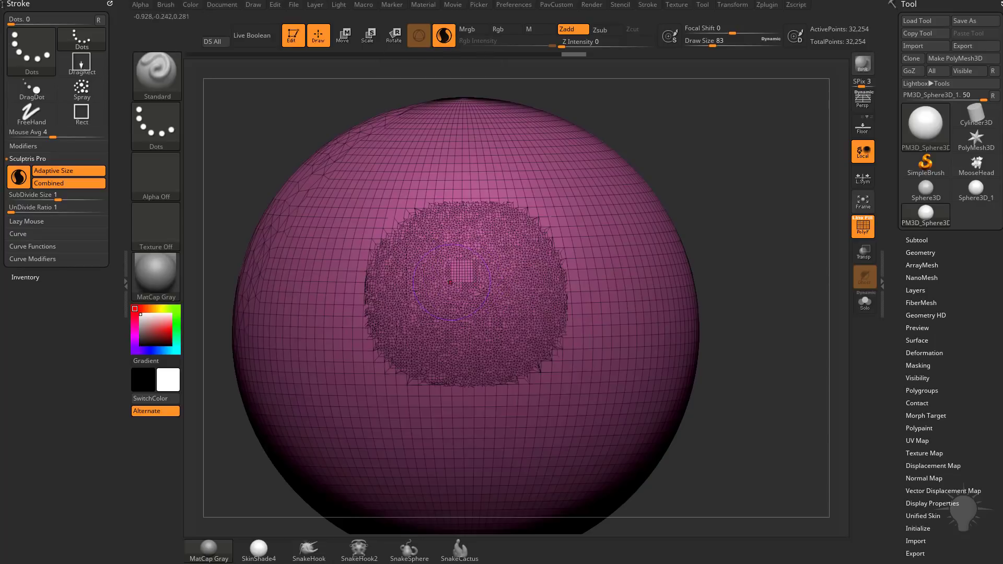
mouse_move(460, 279)
mouse_down()
mouse_move(418, 262)
mouse_move(470, 214)
mouse_move(471, 342)
mouse_up()
mouse_move(478, 242)
mouse_down()
mouse_move(475, 252)
mouse_move(444, 251)
mouse_move(465, 293)
mouse_move(412, 261)
mouse_move(517, 286)
mouse_move(460, 209)
mouse_move(564, 250)
mouse_move(480, 235)
mouse_move(488, 356)
mouse_move(422, 343)
mouse_up()
key(shift)
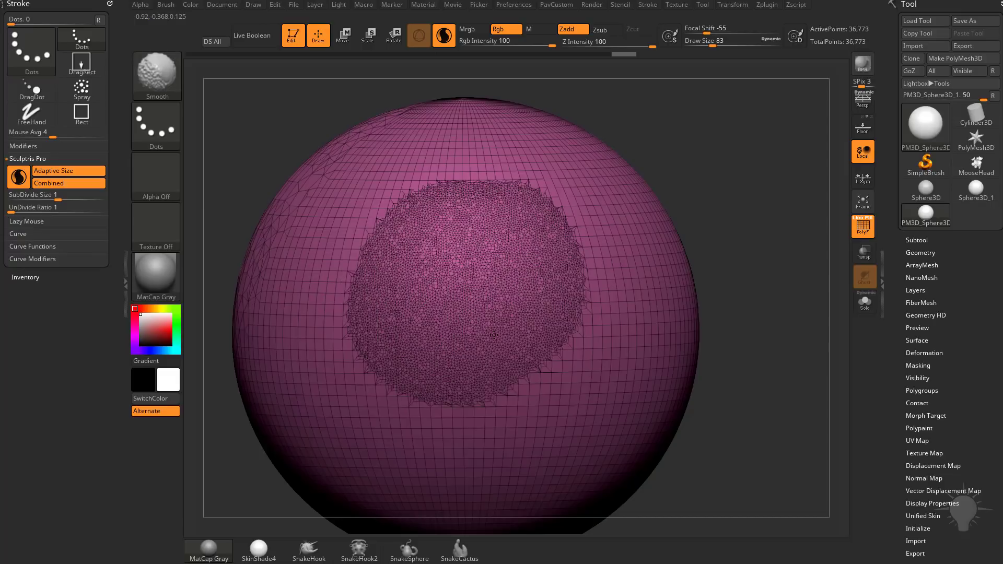
Set the UnDivide Ratio to 3, extend the dense patch at its lower right, and smooth its center and parts of its rim.
click(21, 207)
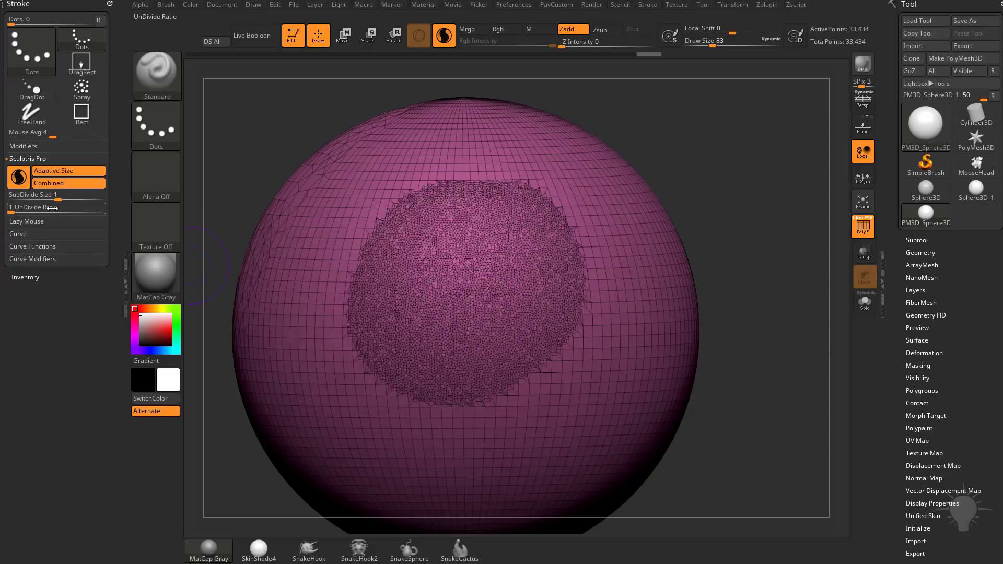
drag(51, 208, 104, 208)
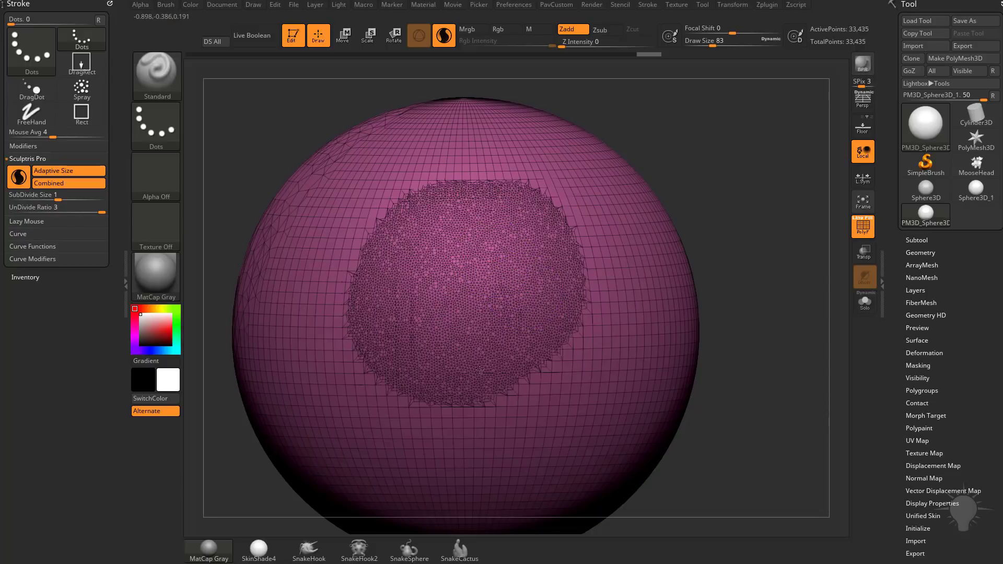
mouse_move(479, 370)
mouse_down()
mouse_move(565, 380)
mouse_move(569, 209)
mouse_move(407, 198)
mouse_move(401, 369)
mouse_move(486, 418)
mouse_move(548, 339)
mouse_up()
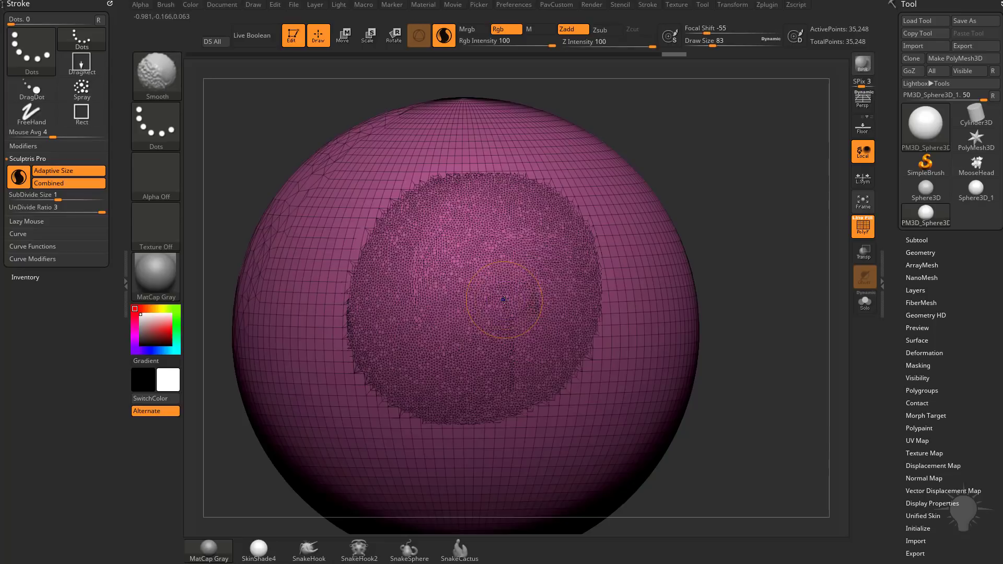
mouse_move(502, 298)
shift+mouse_down()
mouse_move(495, 272)
mouse_move(418, 313)
mouse_move(523, 293)
mouse_move(408, 261)
mouse_move(463, 300)
mouse_move(522, 251)
mouse_move(444, 376)
mouse_move(543, 314)
mouse_move(500, 343)
shift+mouse_up()
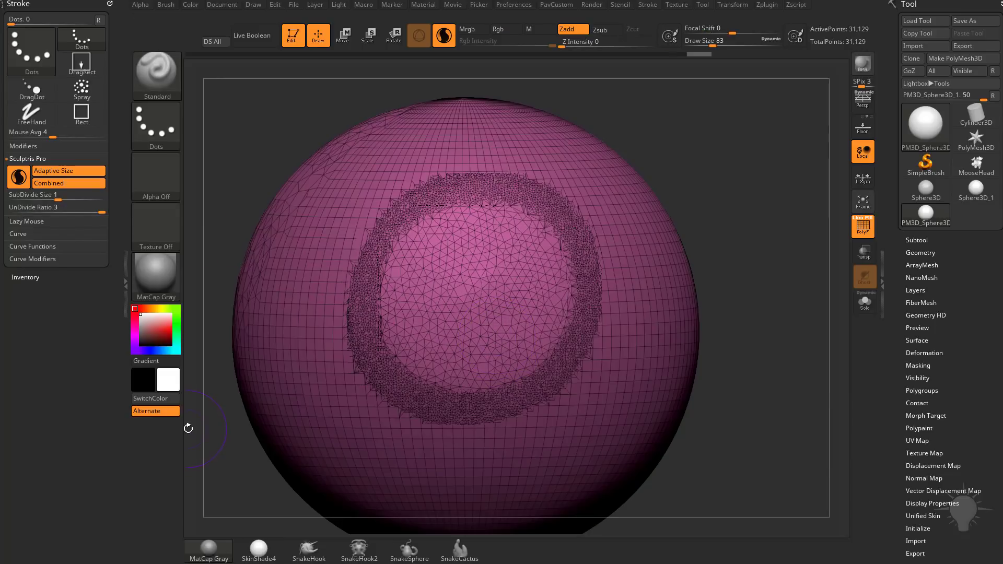
mouse_move(493, 280)
shift+mouse_down()
mouse_move(360, 250)
mouse_move(397, 209)
mouse_move(554, 224)
mouse_move(561, 316)
mouse_move(492, 401)
mouse_move(418, 410)
mouse_move(518, 410)
shift+mouse_up()
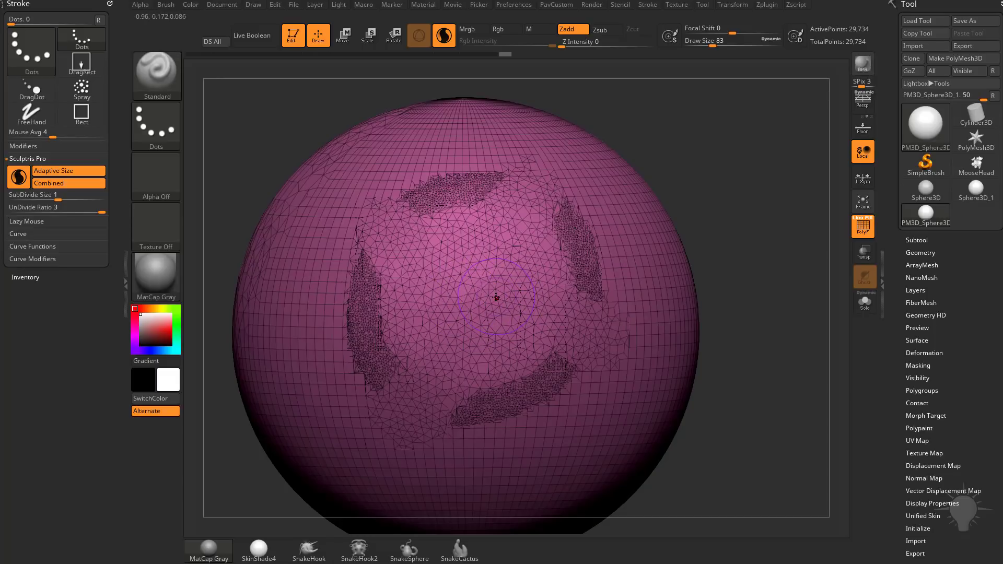
Set the UnDivide Ratio back to 1 and brush over the whole patch with a Draw Size of 83.
drag(68, 209, 9, 219)
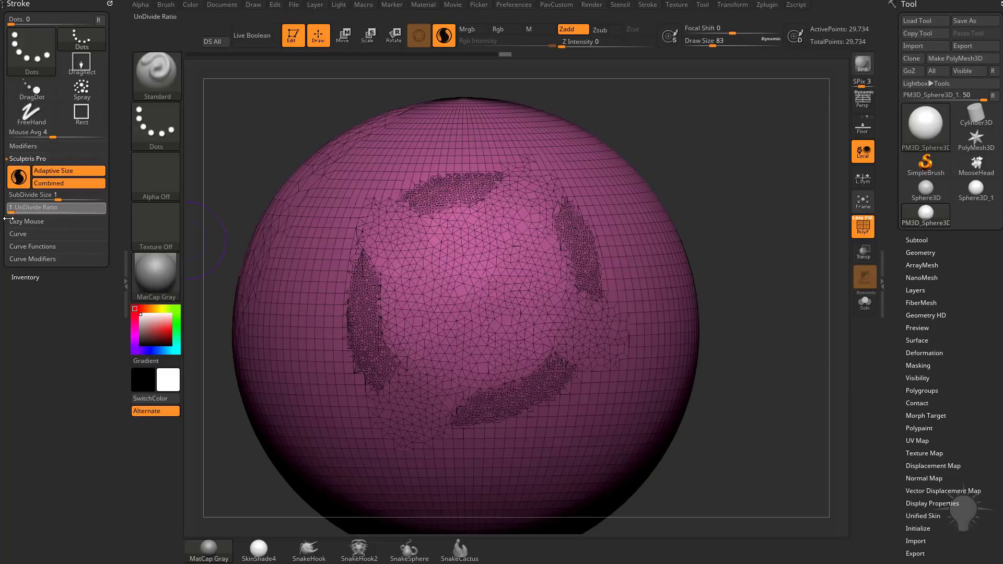
mouse_move(460, 253)
mouse_down()
mouse_move(522, 301)
mouse_move(486, 236)
mouse_move(481, 358)
mouse_move(442, 234)
mouse_move(428, 412)
mouse_move(600, 293)
mouse_move(512, 193)
mouse_move(489, 264)
mouse_move(360, 293)
mouse_move(550, 366)
mouse_up()
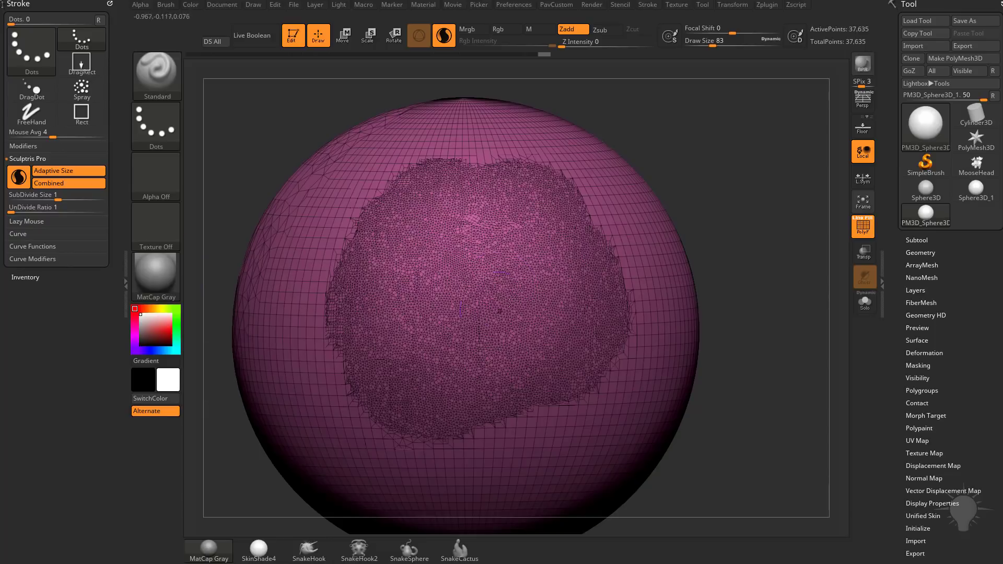
mouse_move(374, 272)
mouse_down()
mouse_move(342, 222)
mouse_move(327, 285)
mouse_move(342, 275)
mouse_up()
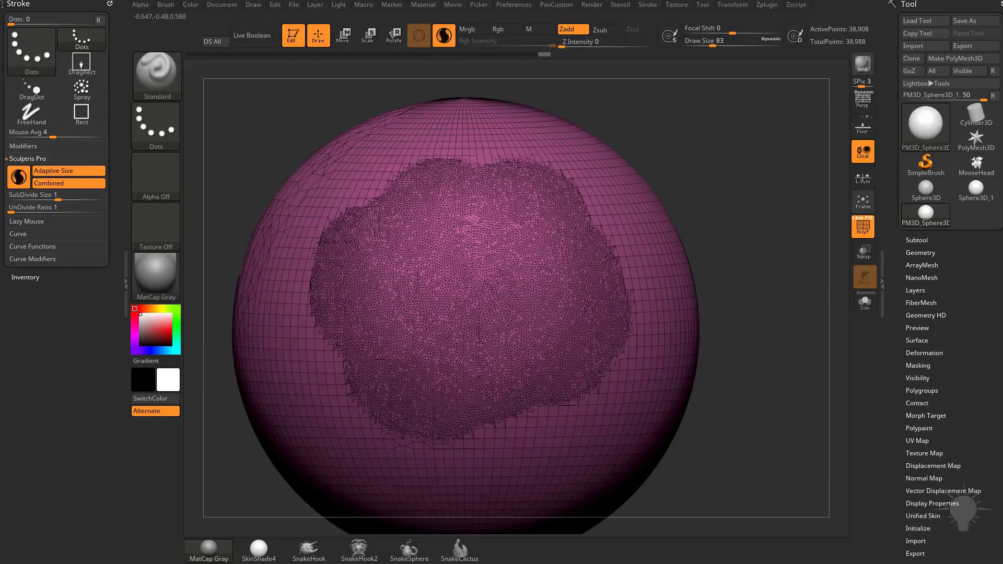
mouse_move(616, 217)
mouse_down()
mouse_move(591, 222)
mouse_move(571, 254)
mouse_up()
Brush the patch's middle with different Draw Sizes, finishing at 77, to form concentric rings of different mesh density.
key(s)
drag(482, 281, 495, 284)
mouse_move(473, 271)
mouse_down()
mouse_move(504, 270)
mouse_move(480, 332)
mouse_move(403, 271)
mouse_move(522, 366)
mouse_move(599, 321)
mouse_up()
key(s)
mouse_move(455, 304)
mouse_down()
mouse_move(480, 304)
mouse_move(487, 293)
mouse_move(473, 295)
mouse_move(490, 290)
mouse_move(474, 314)
mouse_up()
key(s)
key(s)
mouse_move(456, 304)
mouse_down()
mouse_move(496, 287)
mouse_move(475, 305)
mouse_up()
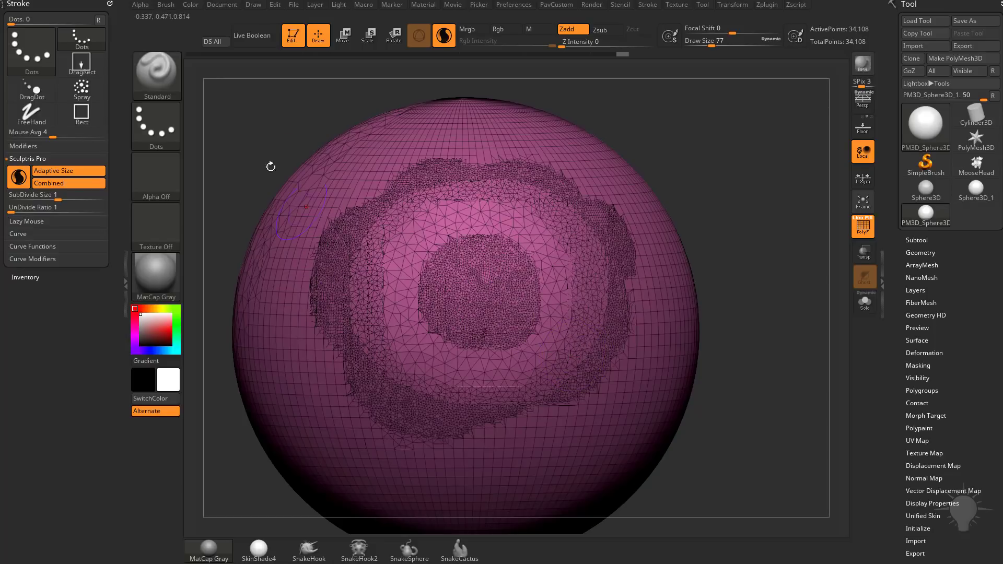
Turn Adaptive Size off and brush over the concentric rings with Draw Sizes of 77 and 358 to even out the triangles.
click(80, 174)
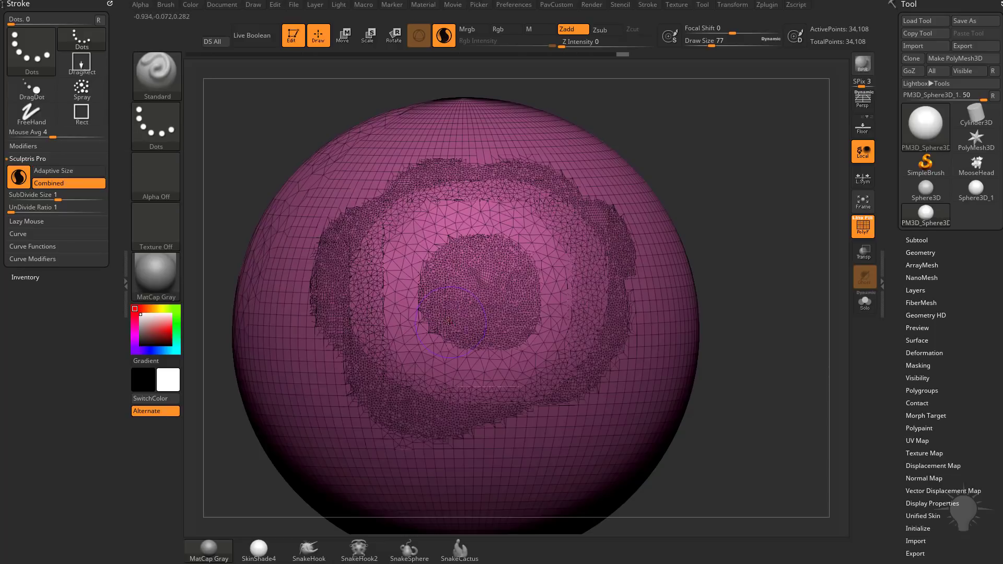
mouse_move(445, 287)
mouse_down()
mouse_move(448, 309)
mouse_move(530, 319)
mouse_move(428, 225)
mouse_move(460, 209)
mouse_up()
key(s)
click(493, 275)
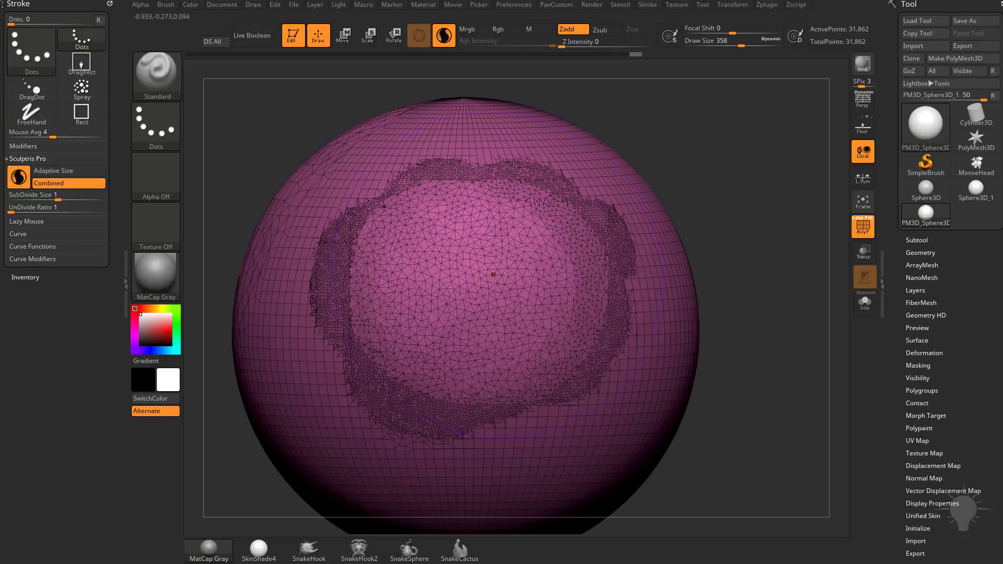
mouse_move(493, 275)
mouse_down()
mouse_move(470, 282)
mouse_move(478, 309)
mouse_move(436, 307)
mouse_up()
Brush over the remaining dense strips along the patch's edges with Draw Sizes of 51 and 167.
key(s)
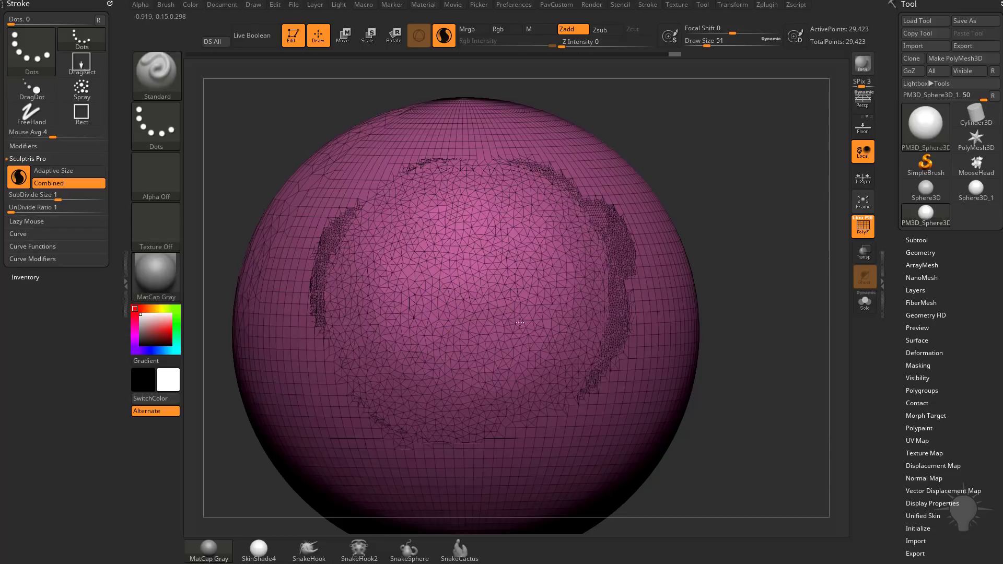
key(s)
mouse_move(520, 314)
mouse_down()
mouse_move(582, 293)
mouse_move(577, 248)
mouse_up()
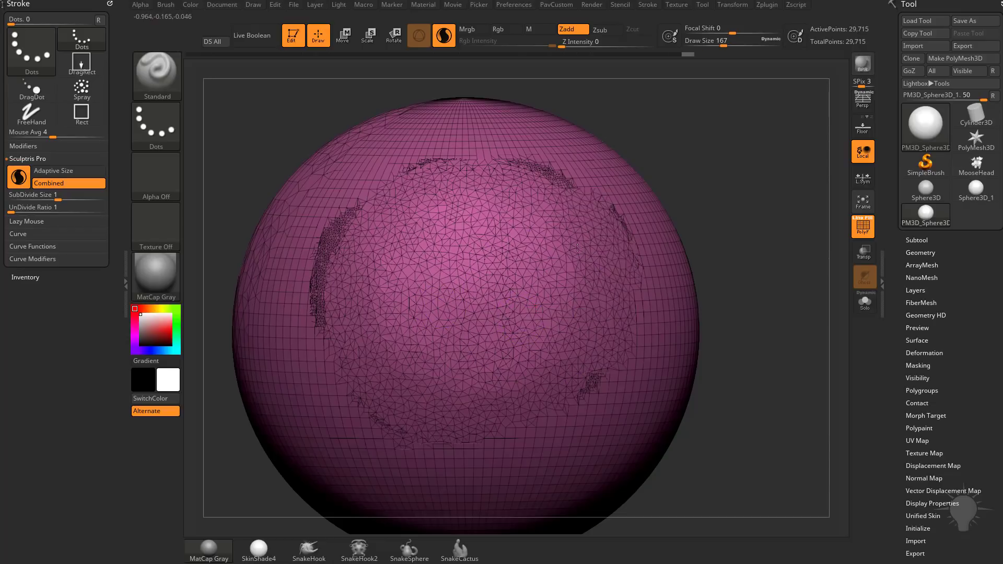
drag(716, 175, 783, 183)
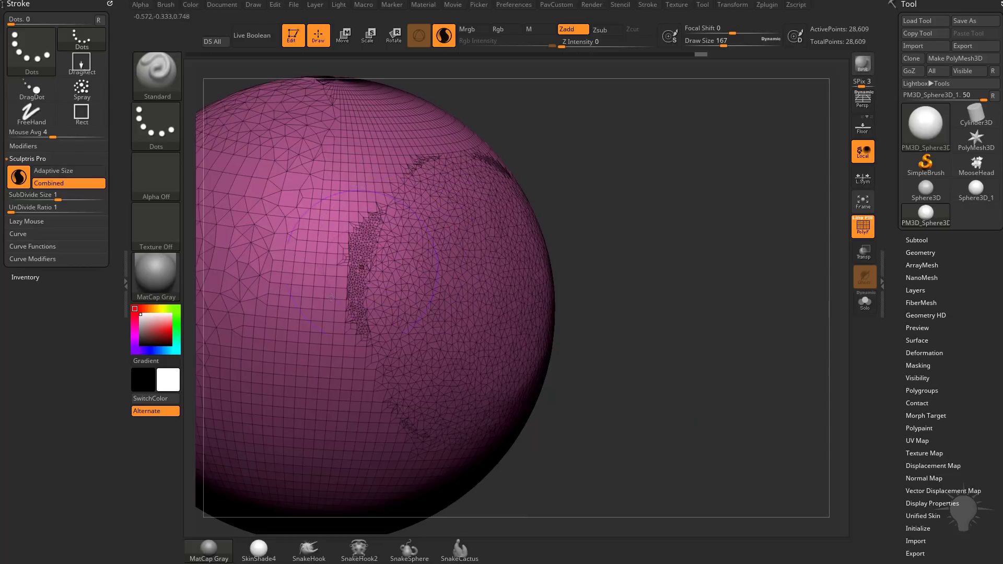
drag(615, 214, 580, 218)
mouse_move(350, 219)
mouse_down()
mouse_move(340, 243)
mouse_move(370, 294)
mouse_move(409, 294)
mouse_up()
Set the Draw Size to 657 and brush around the sphere from several sides to retessellate its surface.
key(s)
drag(674, 246, 601, 254)
drag(601, 261, 635, 207)
alt+drag(750, 145, 810, 152)
drag(768, 219, 794, 230)
drag(334, 318, 251, 318)
drag(643, 215, 666, 225)
drag(324, 235, 245, 235)
drag(742, 235, 800, 261)
drag(251, 235, 330, 235)
Set the Draw Size to 56, raise the SubDivide Size above 1, and brush a coarse patch on the sphere's front.
key(s)
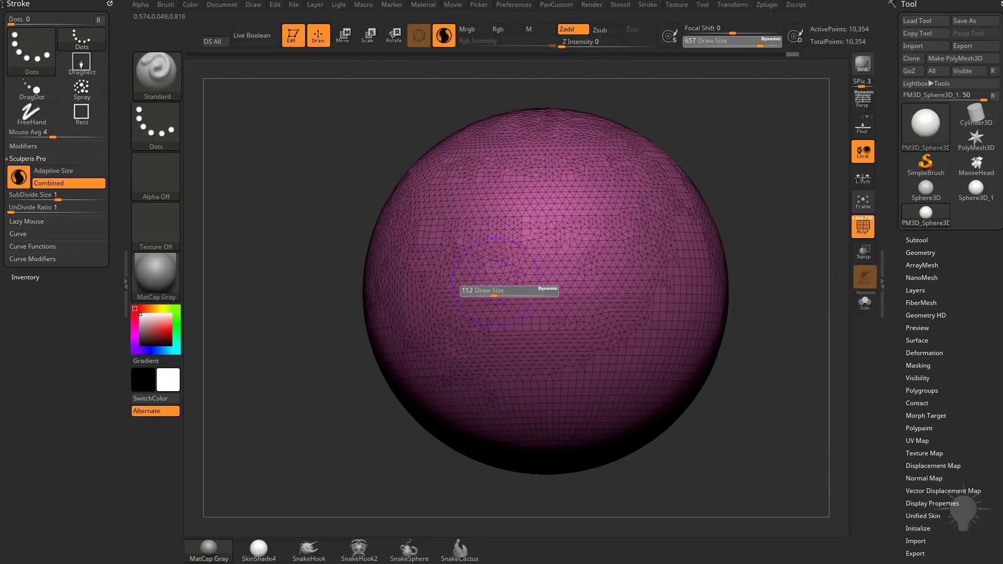
drag(536, 292, 492, 293)
mouse_move(757, 245)
mouse_down()
mouse_move(633, 237)
mouse_move(601, 246)
mouse_up()
key(s)
mouse_move(547, 289)
mouse_down()
mouse_move(564, 289)
mouse_move(519, 283)
mouse_move(646, 293)
mouse_up()
click(544, 301)
key(s)
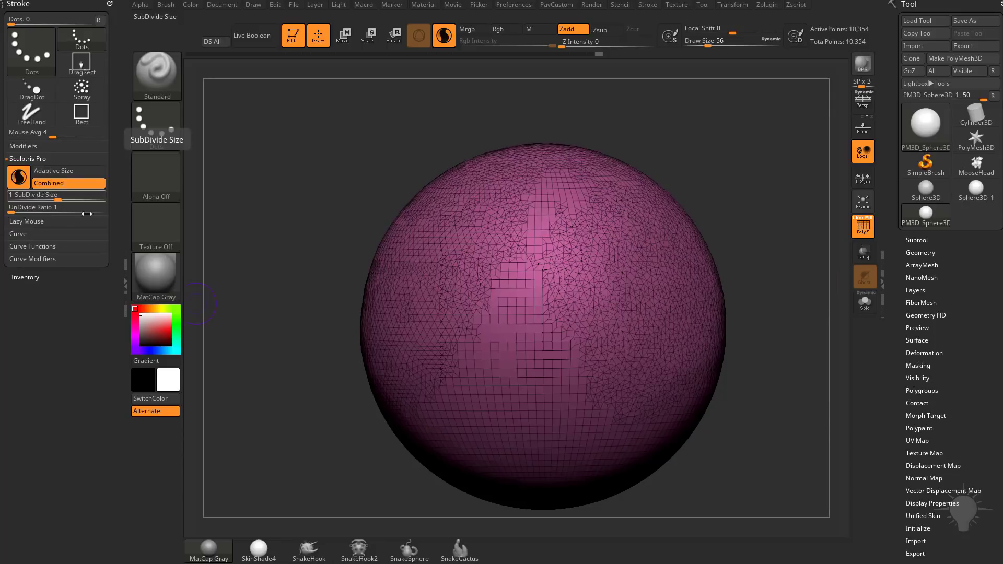
drag(651, 177, 681, 233)
drag(58, 200, 89, 199)
mouse_move(451, 321)
mouse_down()
mouse_move(460, 301)
mouse_move(501, 324)
mouse_move(473, 312)
mouse_up()
Set the SubDivide Size to 0.0532 and brush a very dense area around the coarse patch with Draw Sizes of 56 and 149.
click(26, 198)
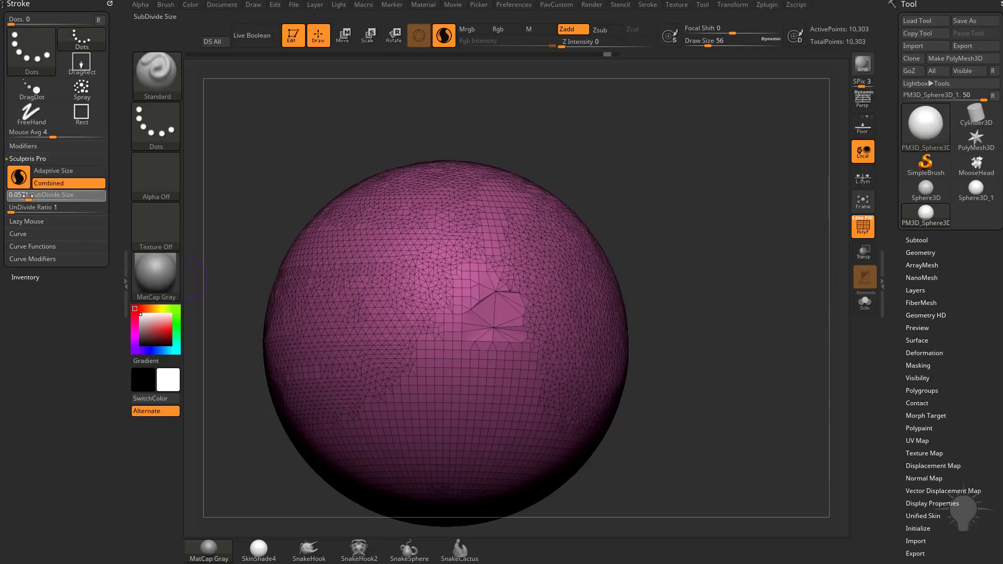
mouse_move(394, 351)
mouse_down()
mouse_move(403, 370)
mouse_move(444, 389)
mouse_move(392, 304)
mouse_up()
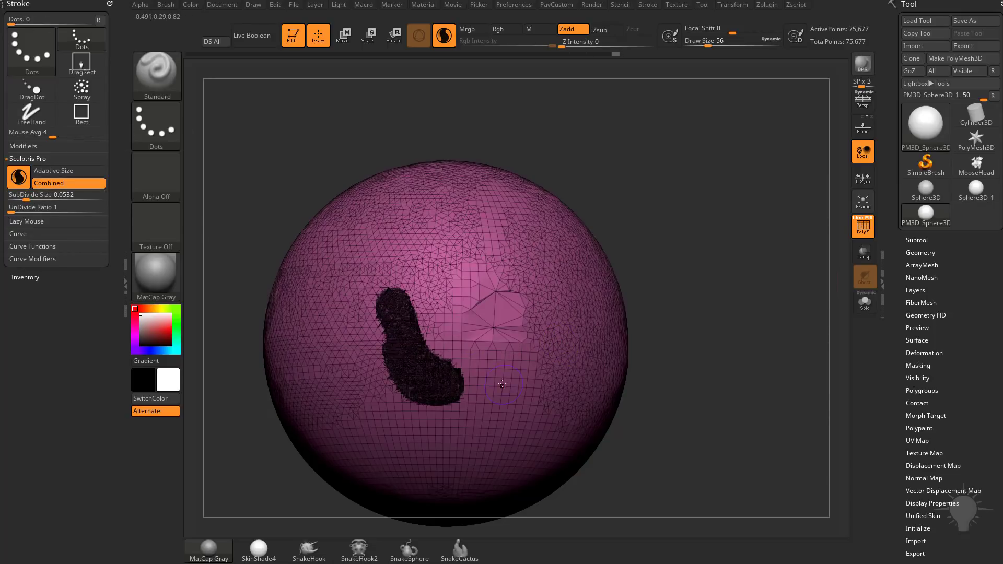
mouse_move(494, 392)
mouse_down()
mouse_move(515, 369)
mouse_move(420, 362)
mouse_up()
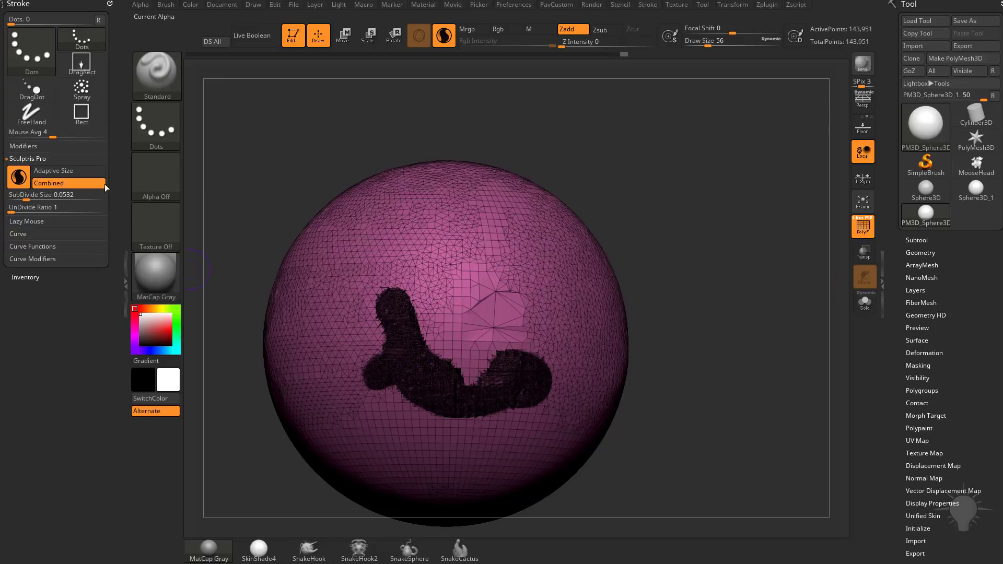
key(s)
drag(431, 299, 445, 299)
drag(446, 267, 503, 304)
key(s)
drag(666, 271, 660, 271)
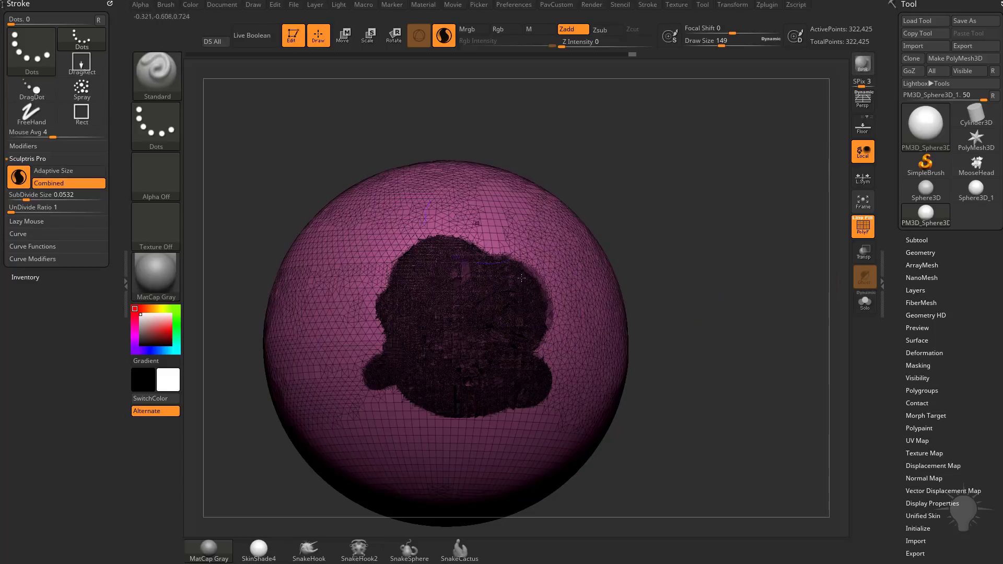
Set the Draw Size to 56 and the SubDivide Size to 0.12182, and brush a small spot beside the very dense area.
key(s)
drag(537, 331, 523, 332)
drag(224, 258, 191, 282)
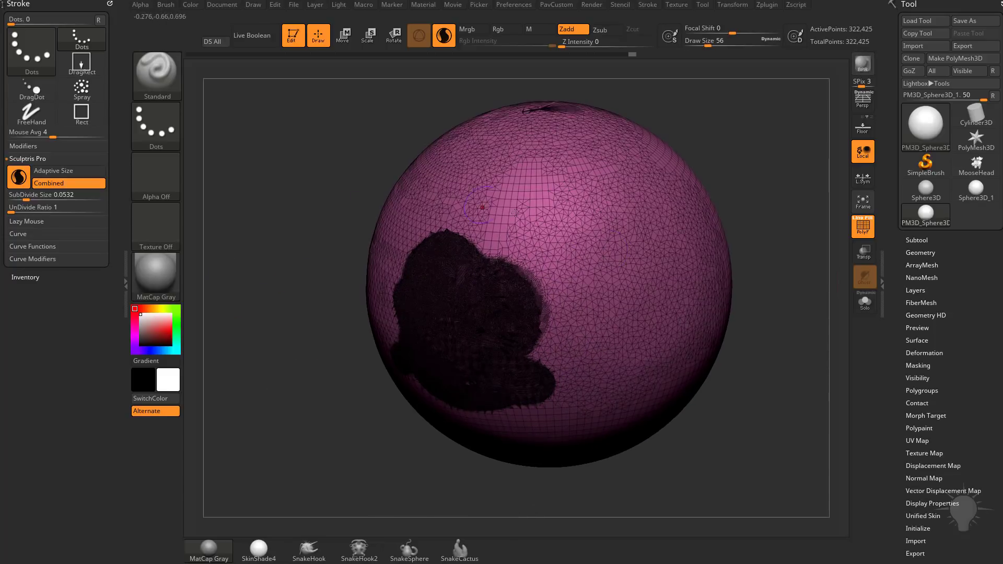
mouse_move(715, 192)
alt+mouse_down()
mouse_move(661, 221)
mouse_move(421, 266)
alt+mouse_up()
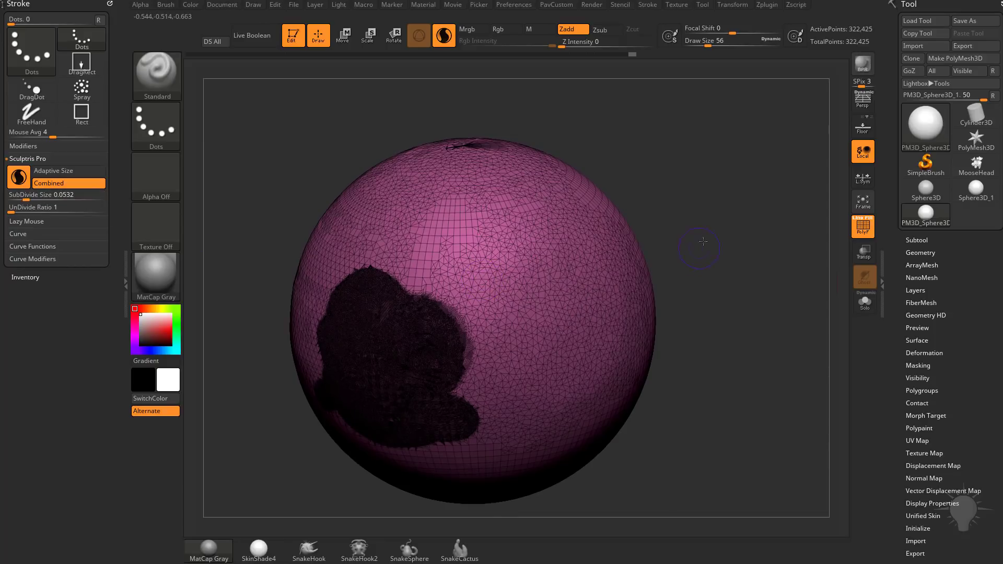
mouse_move(703, 241)
mouse_down()
mouse_move(700, 230)
mouse_move(717, 239)
mouse_up()
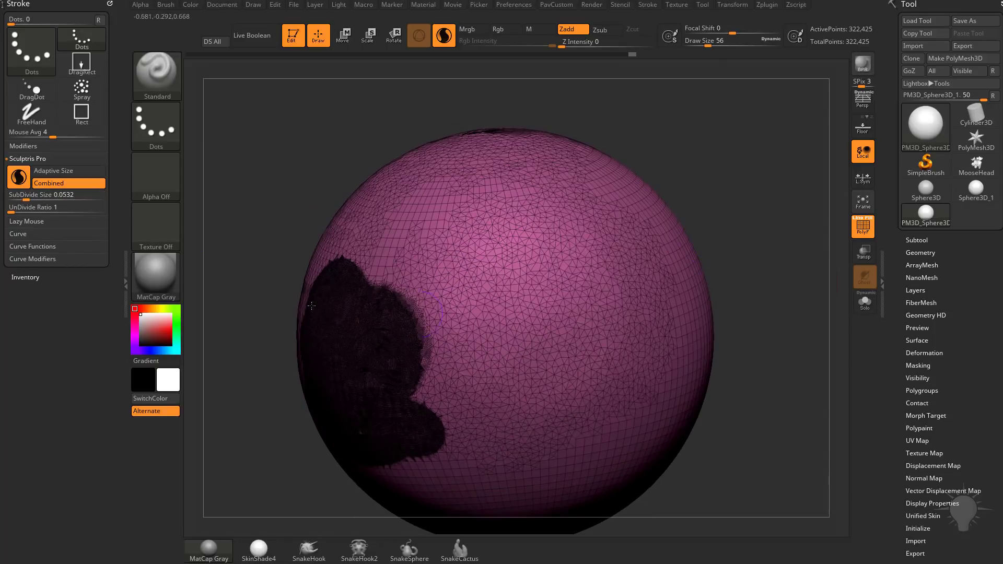
drag(26, 198, 40, 199)
drag(472, 299, 467, 319)
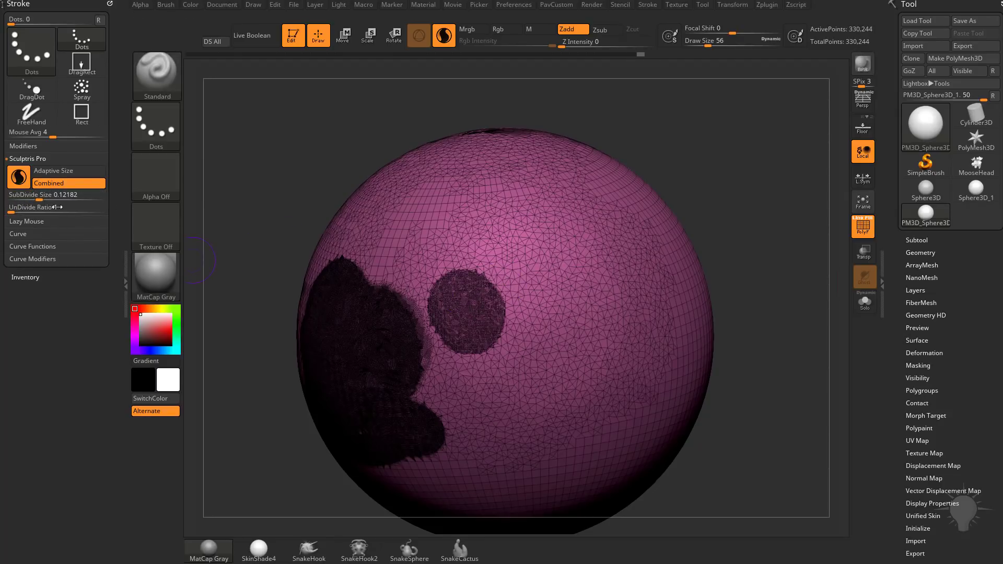
Set the SubDivide Size to 0.87553 and brush over the small spot and the upper part of the very dense area.
drag(40, 196, 57, 197)
mouse_move(452, 282)
mouse_down()
mouse_move(468, 306)
mouse_move(439, 326)
mouse_up()
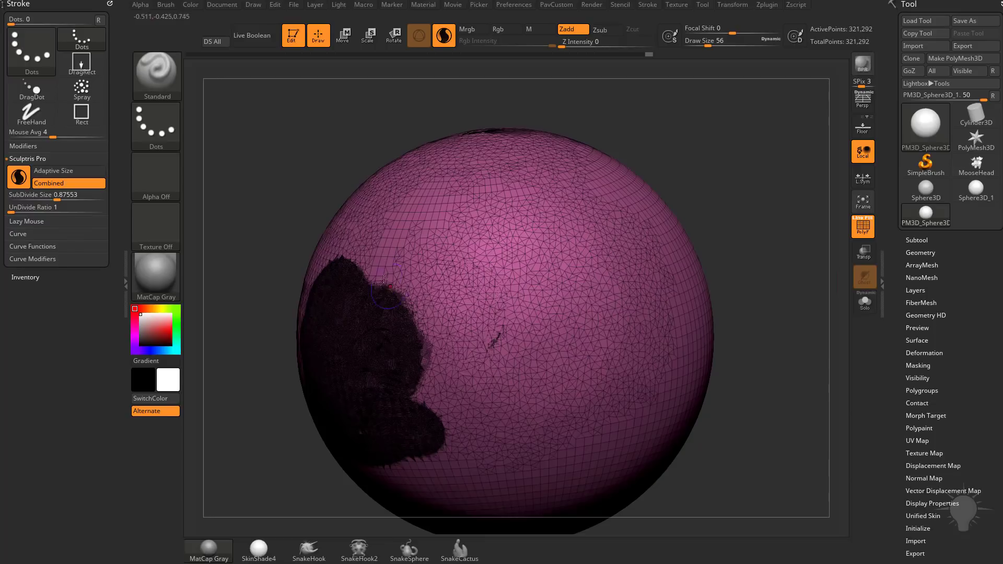
drag(383, 279, 352, 319)
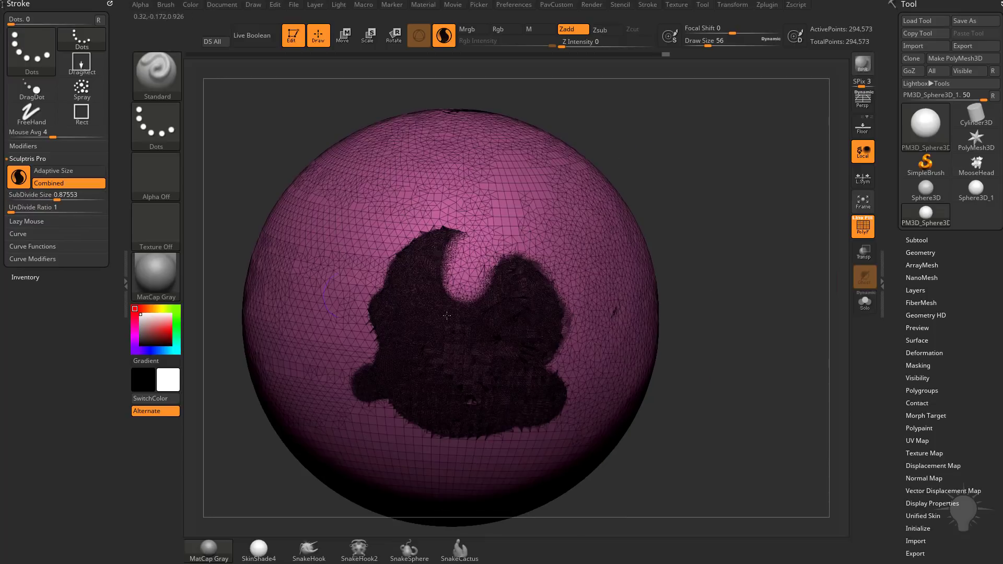
mouse_move(444, 305)
mouse_down()
mouse_move(421, 253)
mouse_move(445, 239)
mouse_up()
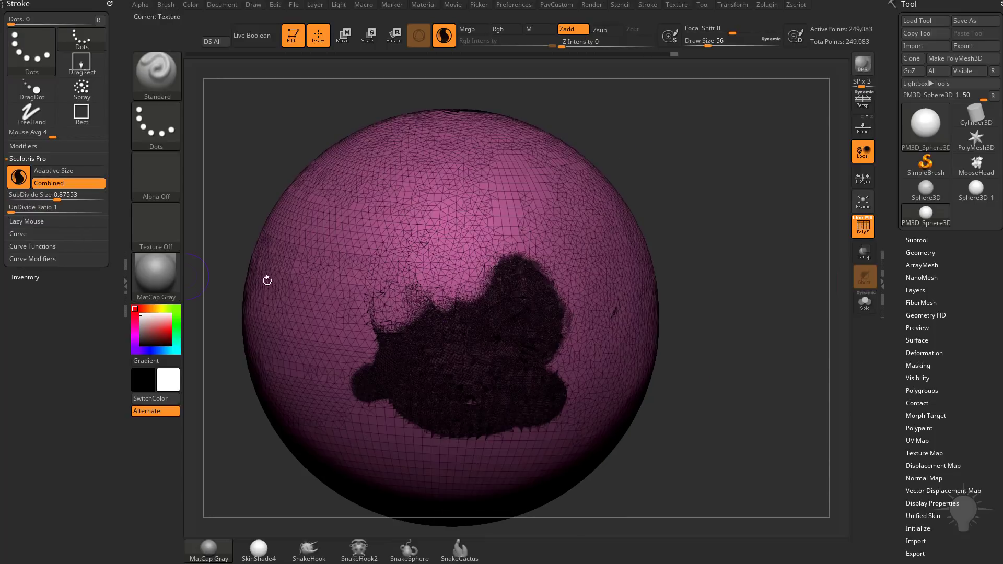
drag(366, 320, 508, 293)
Brush away most of the remaining very dense area with varying Draw Sizes, down to 25.
key(s)
key(s)
mouse_move(492, 324)
mouse_down()
mouse_move(471, 312)
mouse_move(444, 328)
mouse_up()
key(s)
mouse_move(503, 342)
mouse_down()
mouse_move(546, 327)
mouse_move(525, 410)
mouse_up()
key(s)
drag(490, 388, 476, 389)
mouse_move(439, 342)
mouse_down()
mouse_move(496, 382)
mouse_move(478, 387)
mouse_move(417, 355)
mouse_move(439, 356)
mouse_move(493, 396)
mouse_move(493, 432)
mouse_move(426, 410)
mouse_move(430, 426)
mouse_up()
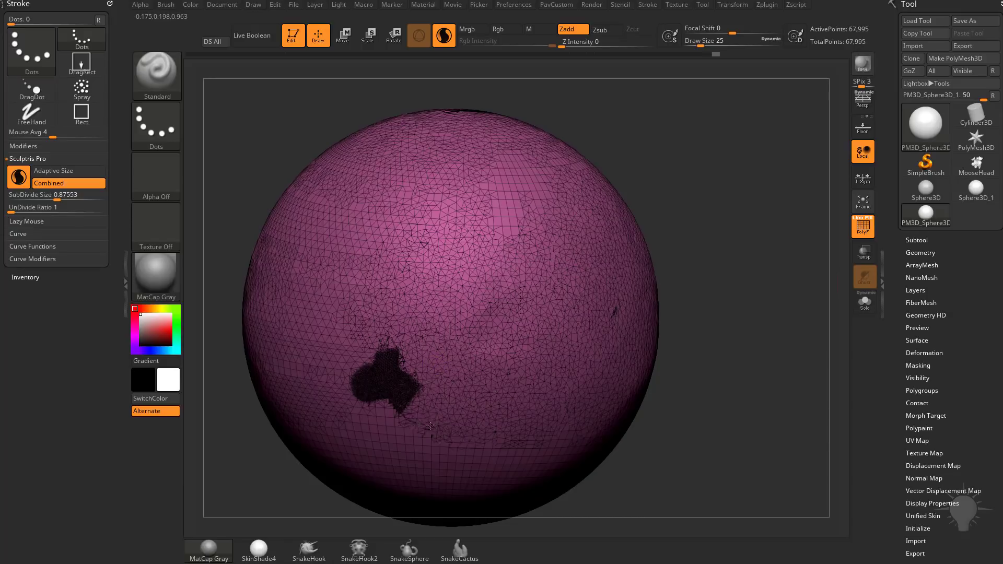
Brush away the remaining very dense patch on the sphere with a Draw Size of 262, and reduce the Draw Size to 140.
key(s)
drag(464, 362, 489, 363)
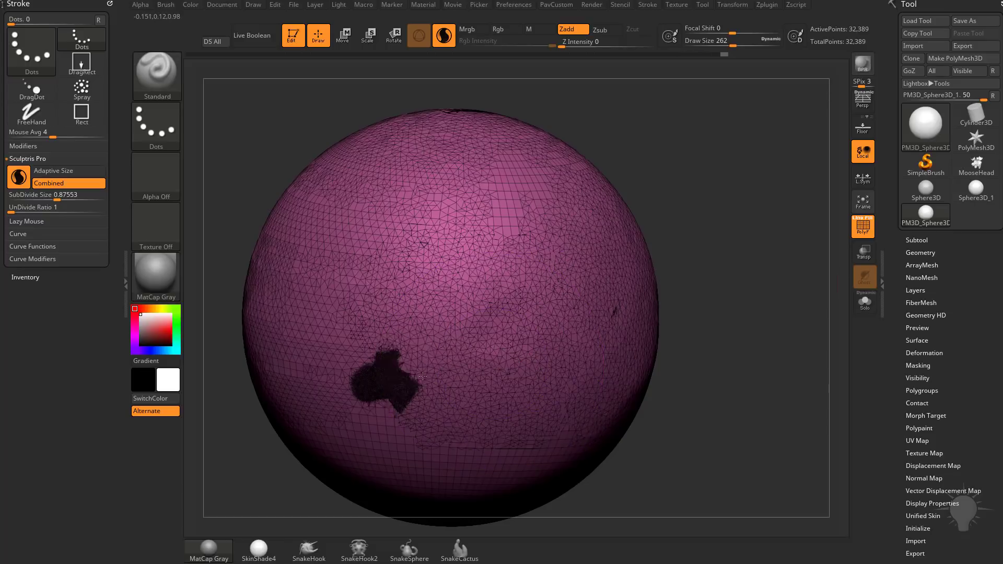
mouse_move(413, 381)
mouse_down()
mouse_move(374, 355)
mouse_move(418, 272)
mouse_move(496, 208)
mouse_move(428, 209)
mouse_up()
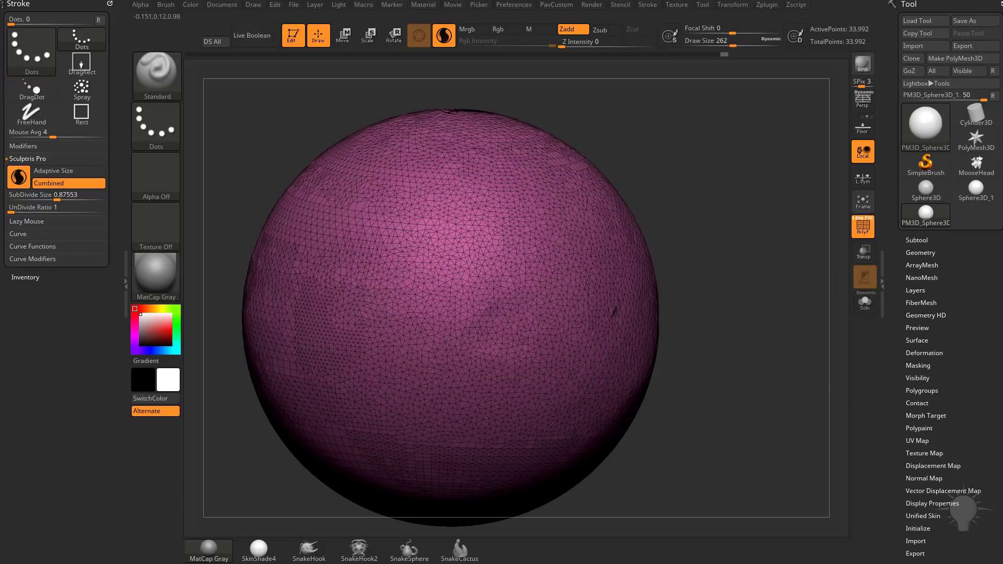
key(s)
drag(438, 334, 425, 334)
Turn on Adaptive Size and brush overlapping patches of differing density across the sphere's front with Draw Sizes up to 124.
drag(677, 151, 700, 126)
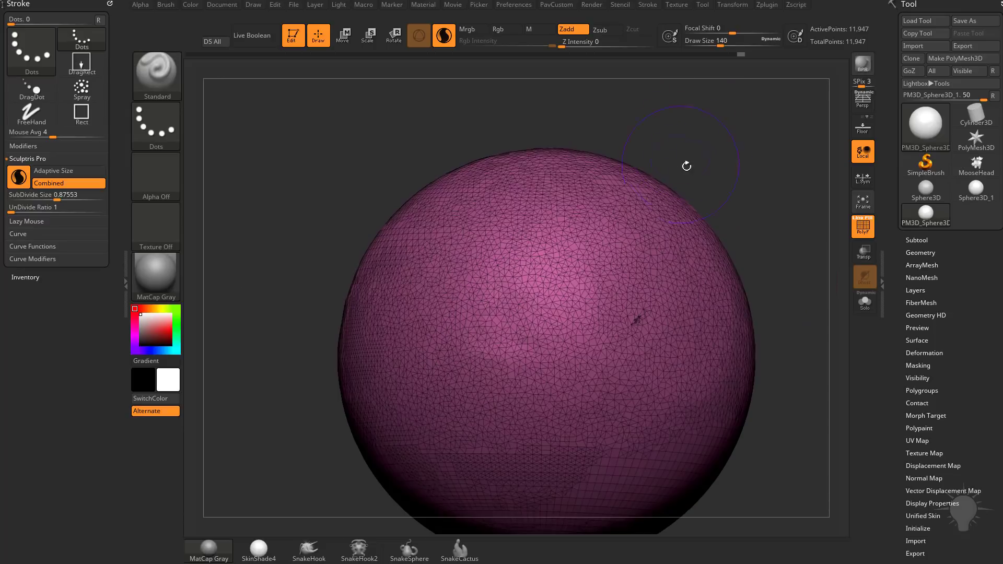
mouse_move(738, 186)
alt+mouse_down()
mouse_move(716, 152)
mouse_move(705, 189)
alt+mouse_up()
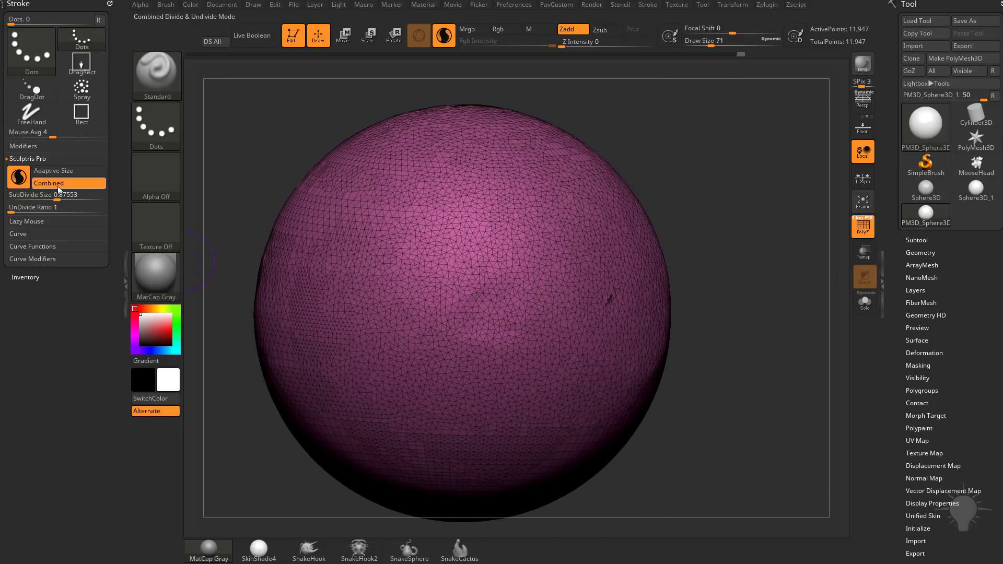
click(63, 173)
key(s)
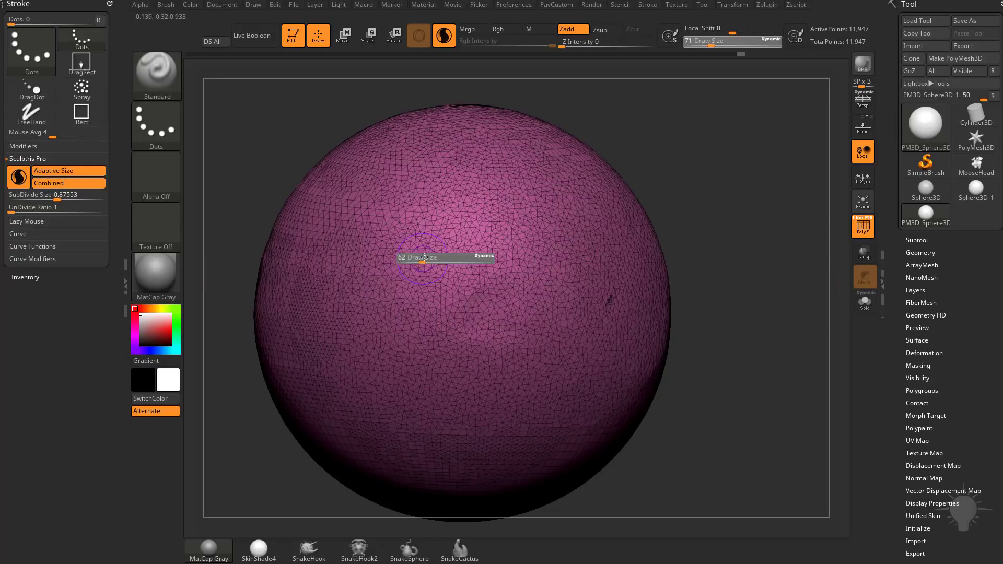
mouse_move(422, 265)
mouse_down()
mouse_move(407, 270)
mouse_move(460, 257)
mouse_move(489, 271)
mouse_up()
key(s)
drag(489, 276, 492, 290)
key(s)
mouse_move(492, 291)
mouse_down()
mouse_move(403, 313)
mouse_move(413, 334)
mouse_move(473, 344)
mouse_move(503, 312)
mouse_up()
key(bracketright)
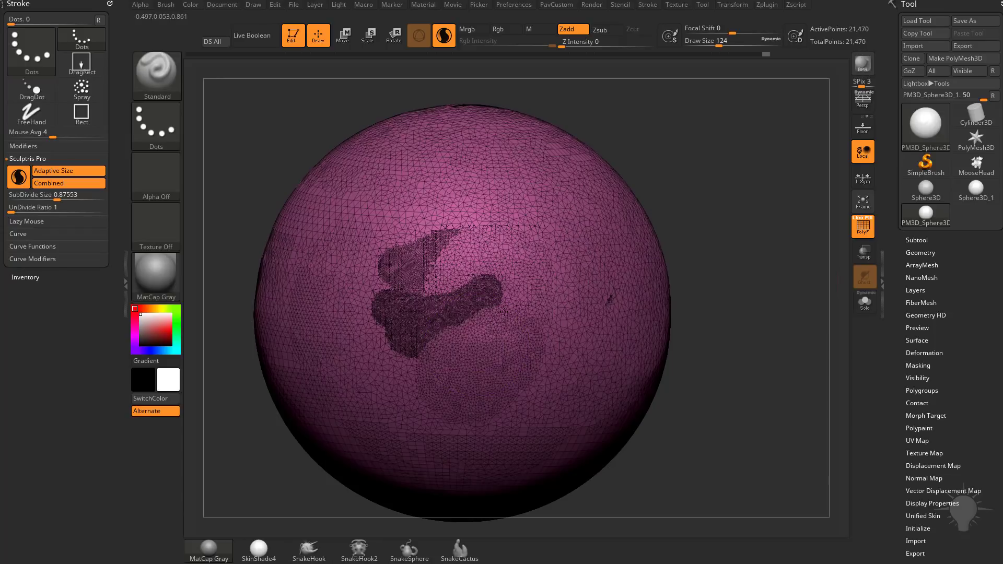
key(ctrl+z)
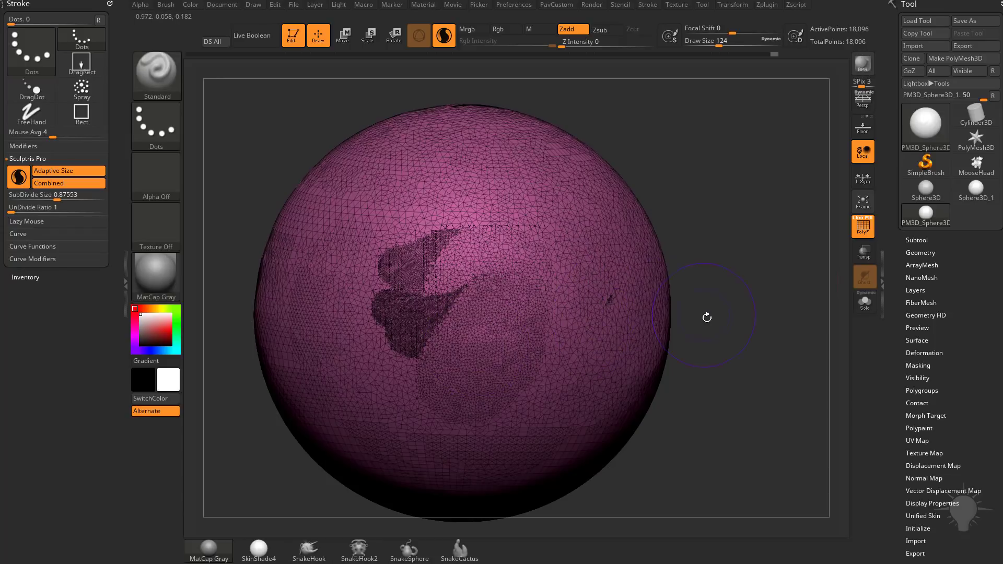
Switch to the MooseHead tool, set the Z Intensity to 37 and turn off the polyframe display.
click(977, 164)
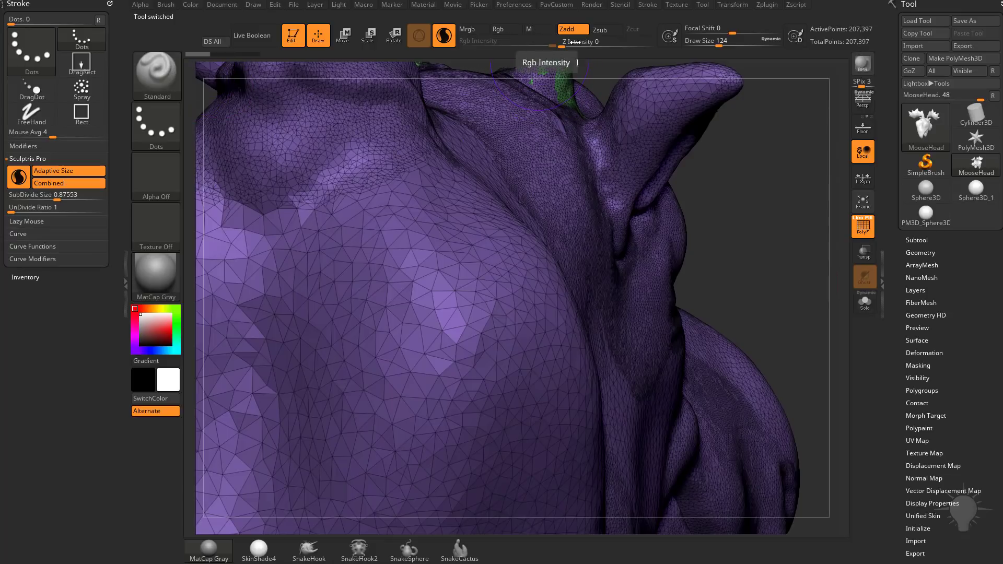
drag(586, 45, 616, 45)
alt+drag(739, 240, 757, 208)
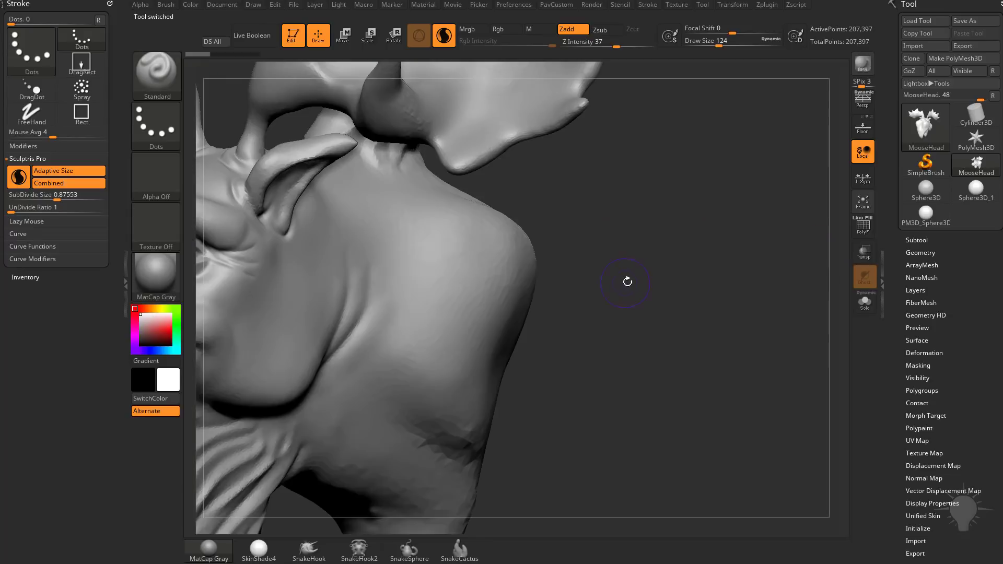
mouse_move(627, 281)
alt+mouse_down()
mouse_move(804, 251)
mouse_move(945, 250)
mouse_move(575, 292)
mouse_move(285, 311)
alt+mouse_up()
drag(187, 252, 337, 233)
Try sculpting and smoothing strokes around the moose's eye with a Draw Size of about 20, and undo them.
mouse_move(565, 330)
mouse_down()
mouse_move(622, 361)
mouse_move(687, 329)
mouse_up()
shift+drag(679, 345, 632, 362)
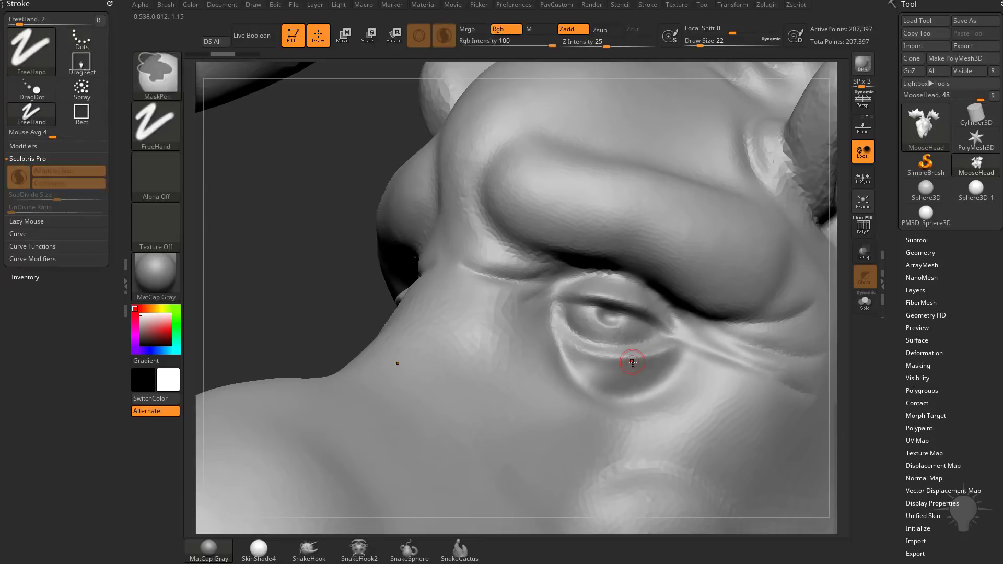
key(ctrl+z)
mouse_move(575, 341)
mouse_down()
mouse_move(648, 359)
mouse_move(684, 348)
mouse_up()
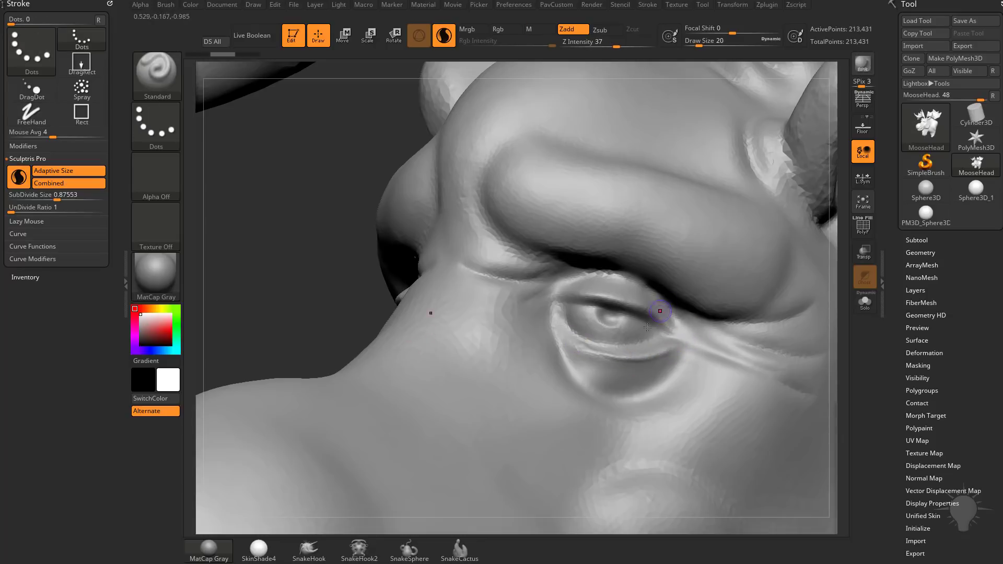
key(ctrl+z)
Show the polyframe and brush a strip on the snout with a Draw Size of 23, repeating it with the SubDivide Size at 1.
click(863, 226)
drag(324, 245, 397, 271)
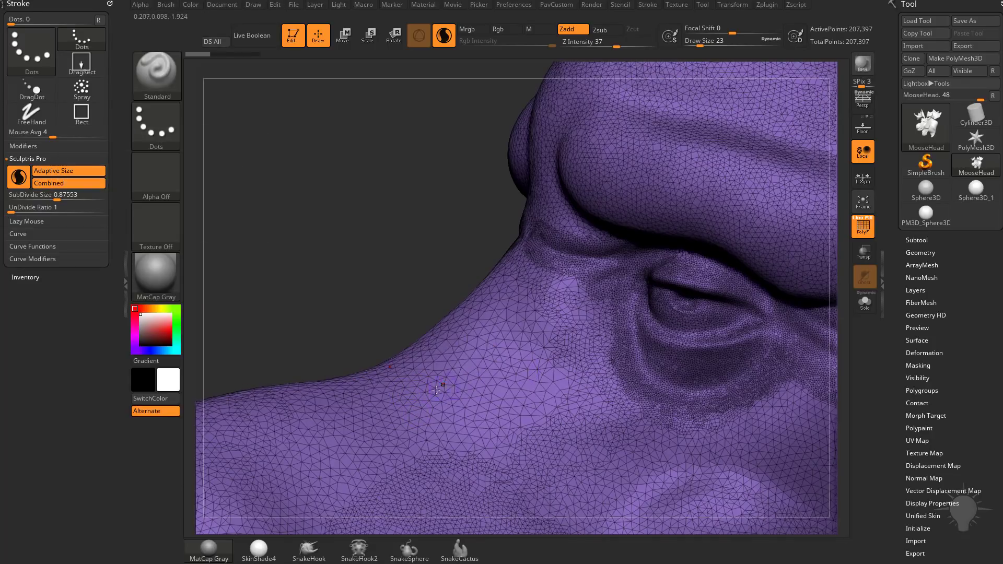
drag(449, 399, 513, 401)
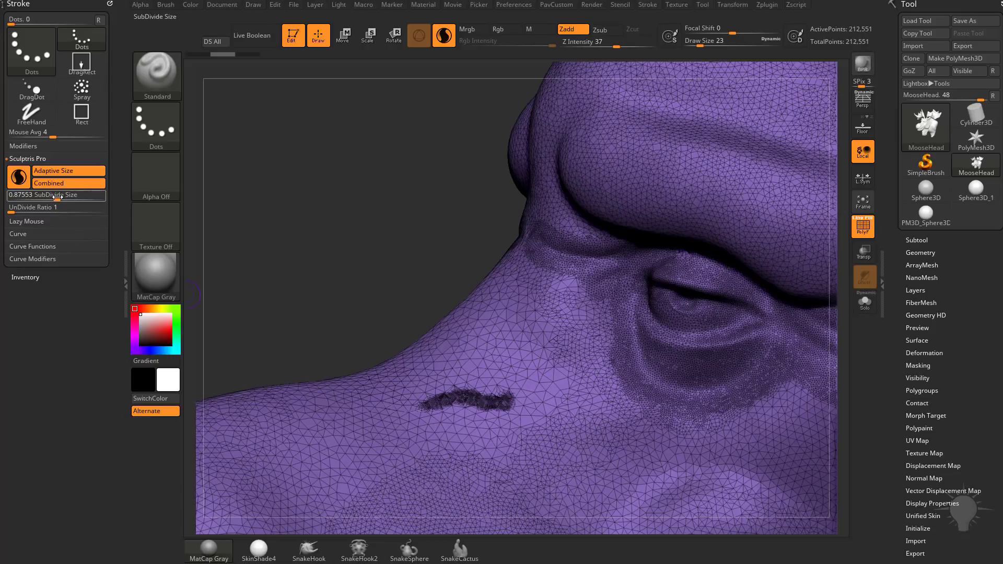
drag(57, 197, 62, 195)
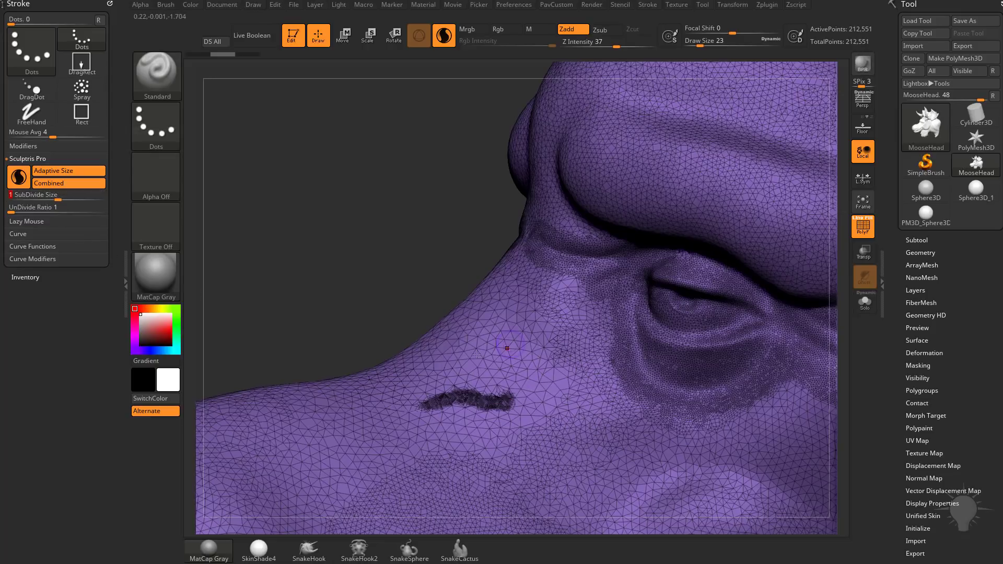
drag(440, 405, 529, 398)
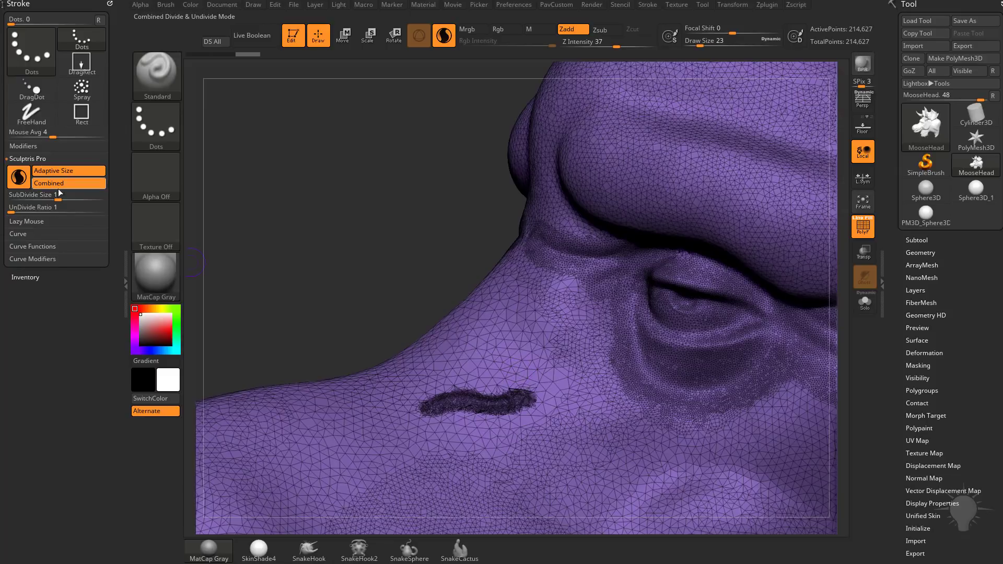
Brush over the snout strip with a SubDivide Size of 2.93214, and add a very dense strip along its lower edge at 0.10947.
drag(58, 198, 83, 195)
drag(441, 417, 542, 406)
drag(413, 408, 541, 395)
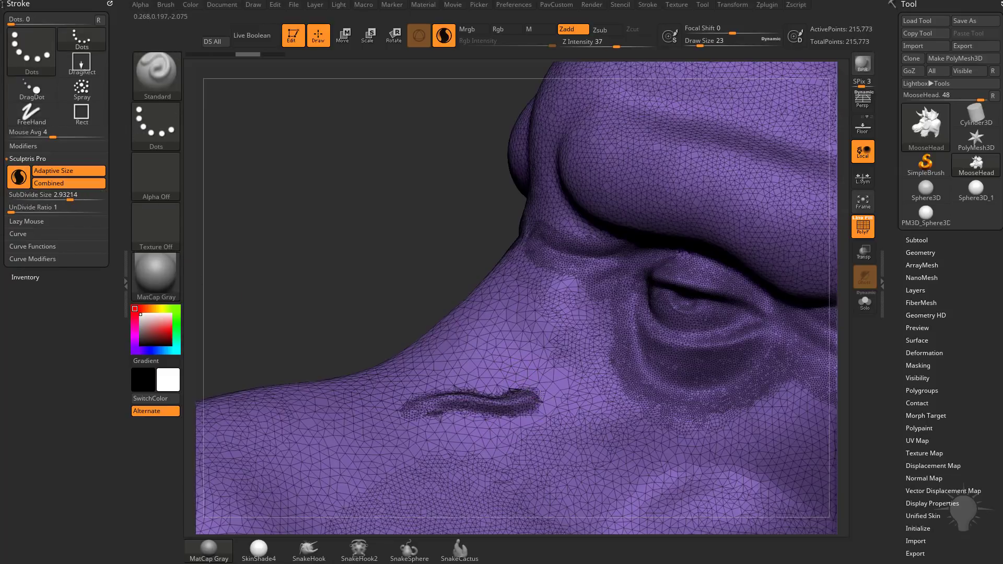
drag(46, 196, 37, 197)
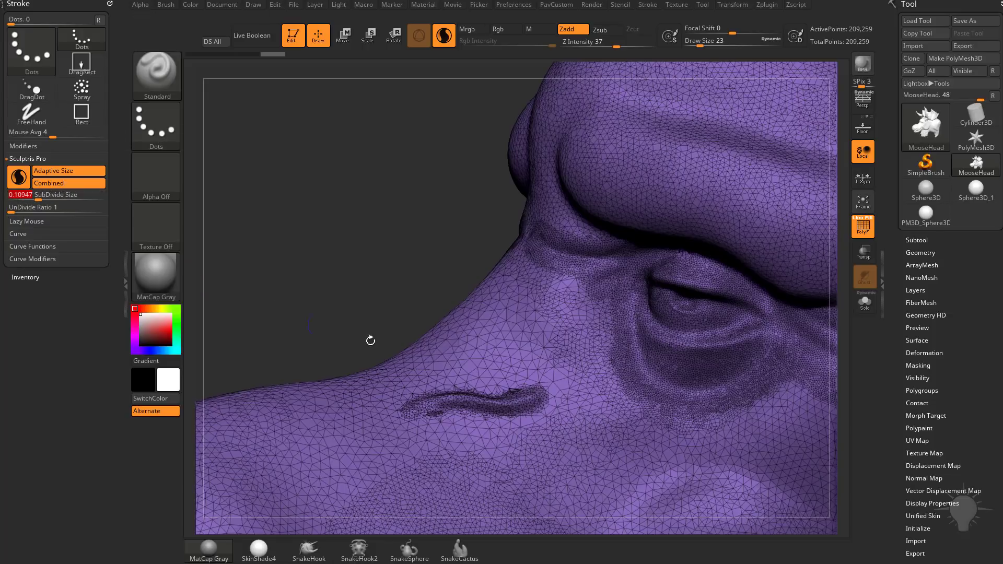
key(1)
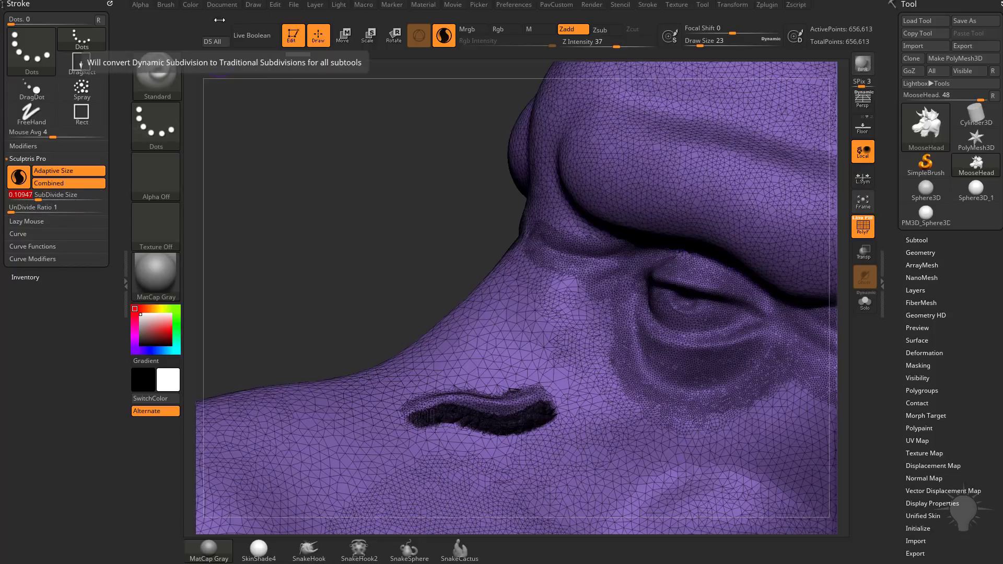
Switch off Use Global in the Standard brush's Sculptris Pro settings to inspect its own options, and switch it back on.
click(166, 4)
click(211, 369)
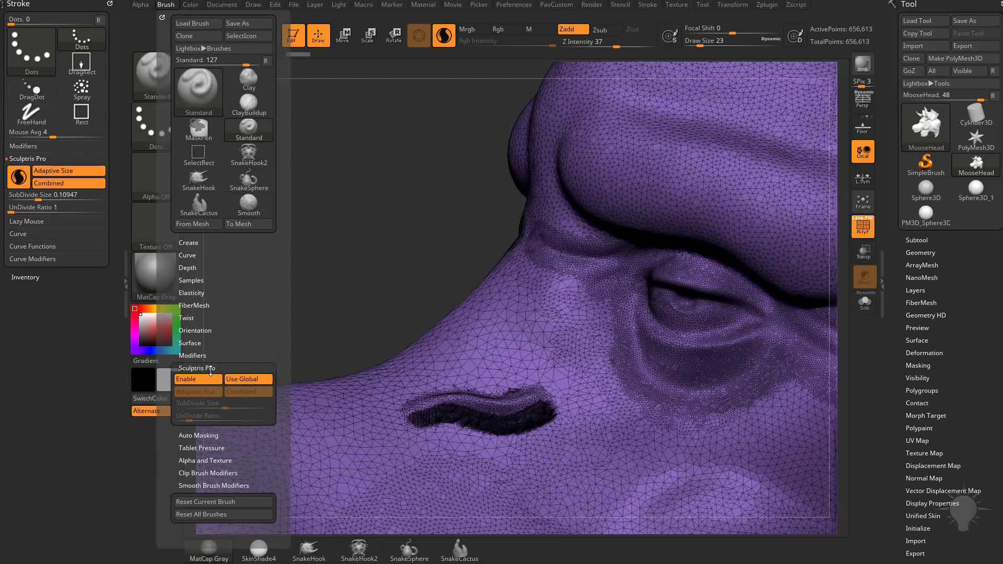
click(248, 380)
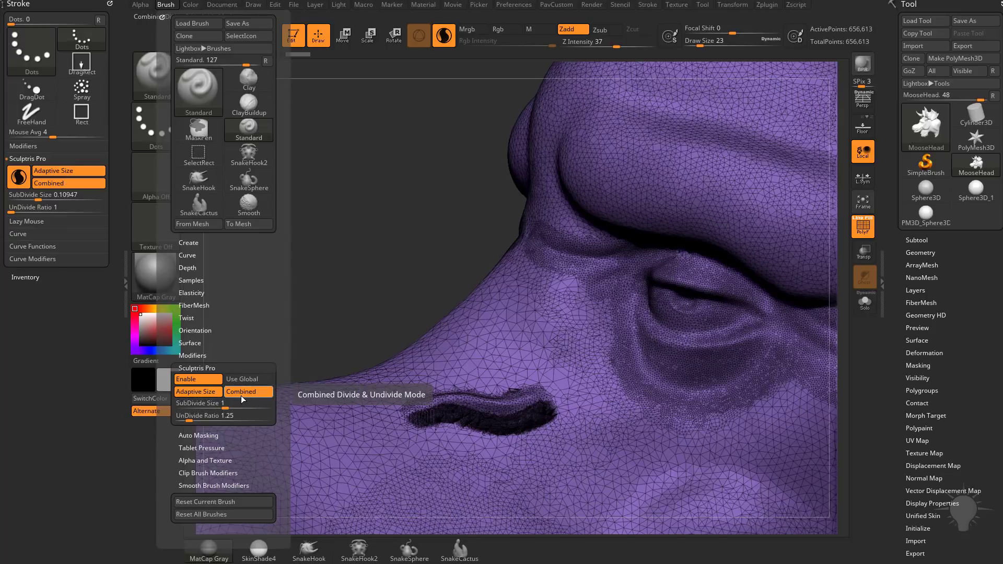
click(244, 379)
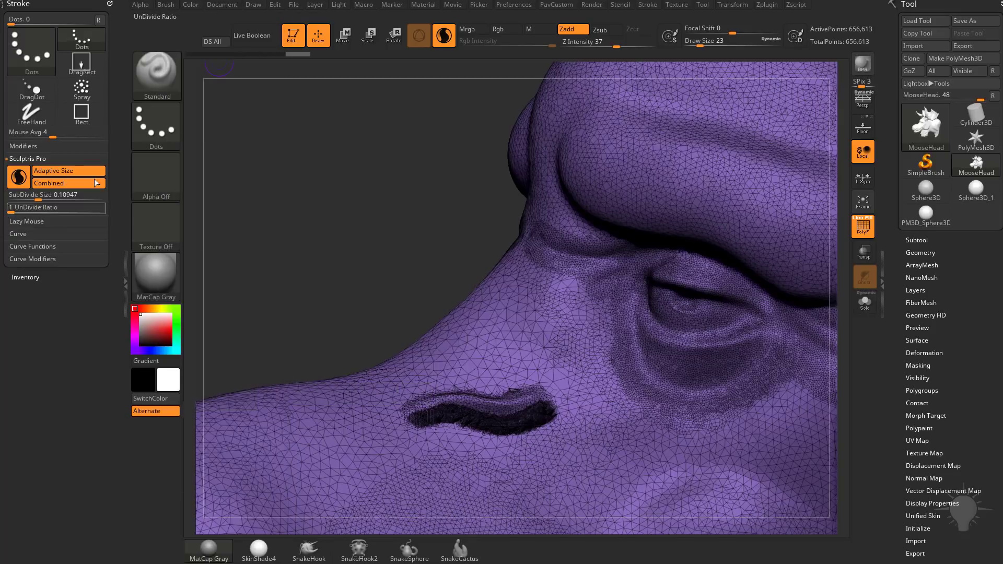
Set the SubDivide Size to 1 and smooth the dense strips on the snout, starting with a Draw Size of 23.
click(71, 195)
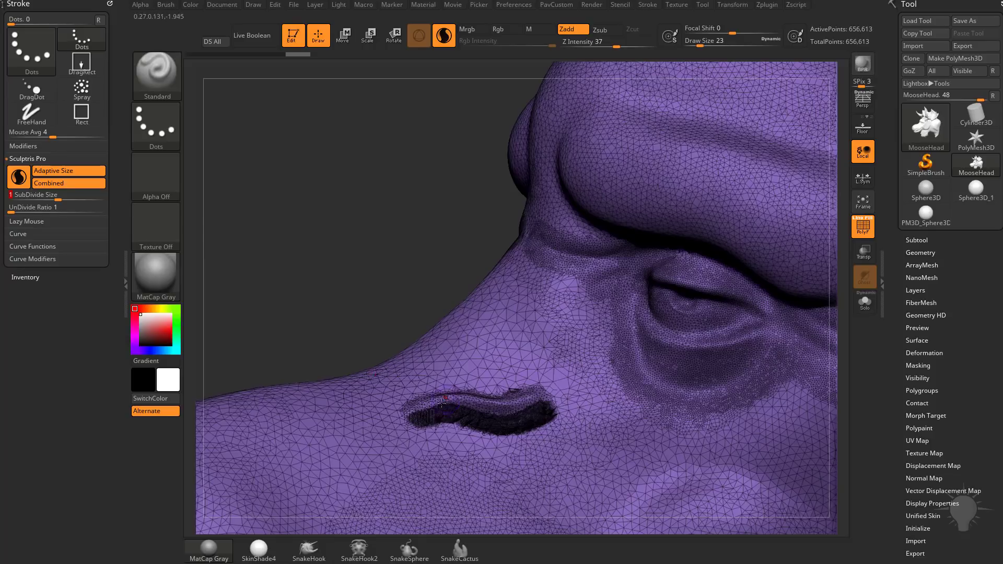
mouse_move(481, 409)
shift+mouse_down()
mouse_move(433, 403)
mouse_move(476, 401)
mouse_move(476, 421)
shift+mouse_up()
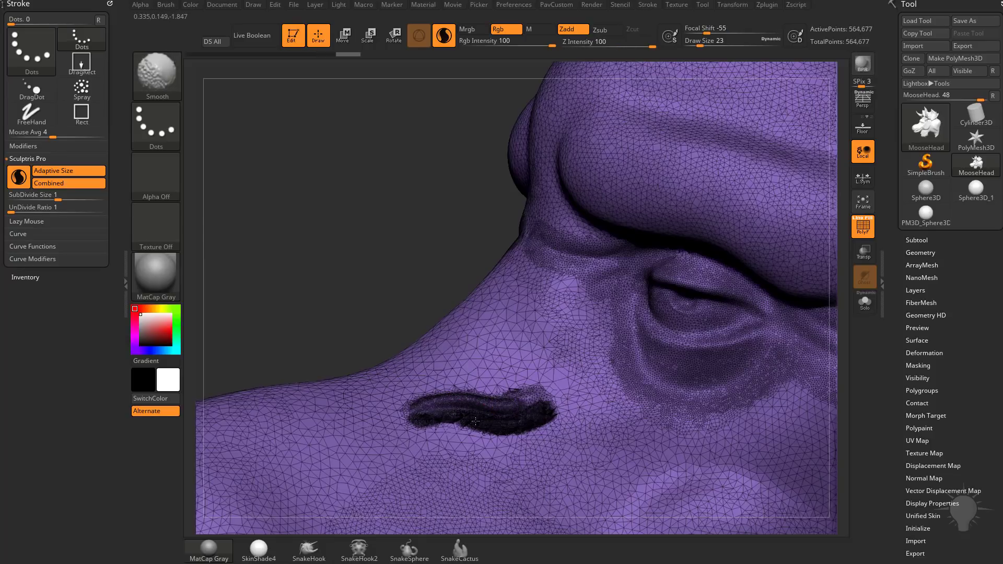
mouse_move(532, 399)
shift+mouse_down()
mouse_move(516, 425)
mouse_move(500, 413)
shift+mouse_up()
key(s)
mouse_move(439, 409)
shift+mouse_down()
mouse_move(530, 410)
mouse_move(428, 412)
mouse_move(485, 381)
mouse_move(570, 418)
mouse_move(564, 408)
shift+mouse_up()
Brush strokes over the smoothed snout patch with Draw Sizes of 18, 54 and 16.
key(s)
drag(491, 390, 477, 389)
mouse_move(400, 424)
mouse_down()
mouse_move(423, 412)
mouse_move(490, 430)
mouse_up()
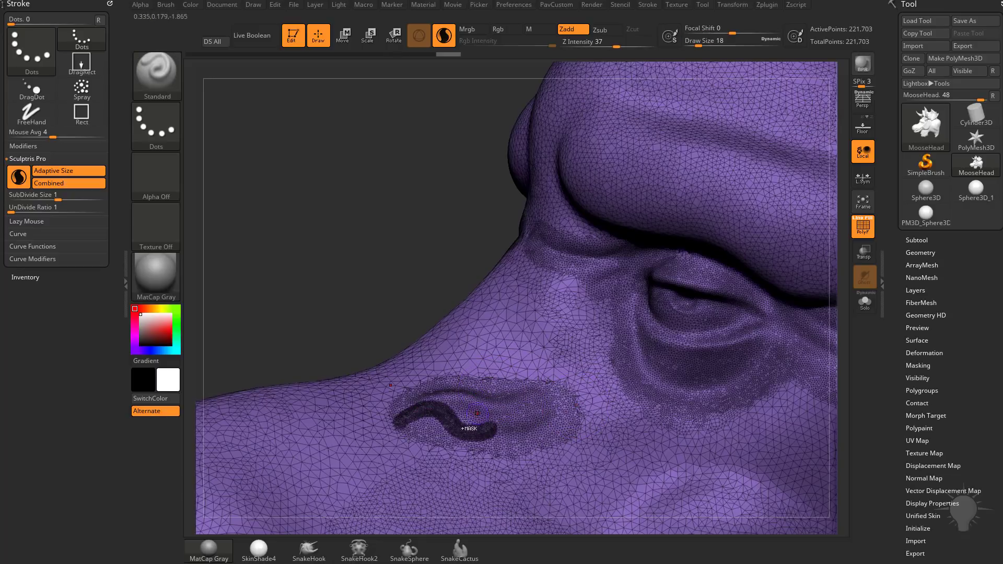
key(ctrl+z)
mouse_move(427, 430)
mouse_down()
mouse_move(478, 436)
mouse_move(565, 424)
mouse_up()
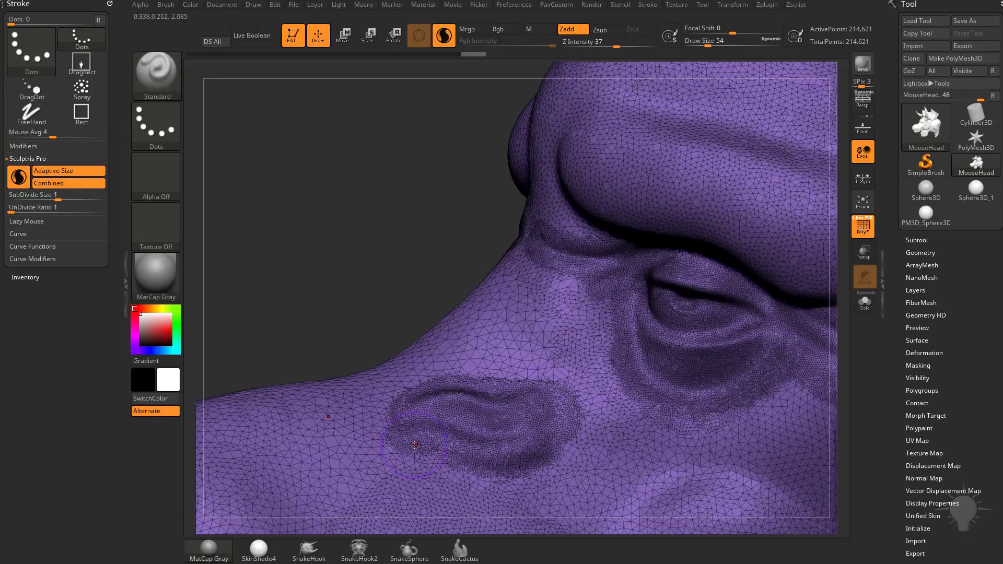
mouse_move(418, 422)
mouse_down()
mouse_move(528, 442)
mouse_move(439, 424)
mouse_move(514, 439)
mouse_move(456, 418)
mouse_move(491, 428)
mouse_move(458, 427)
mouse_up()
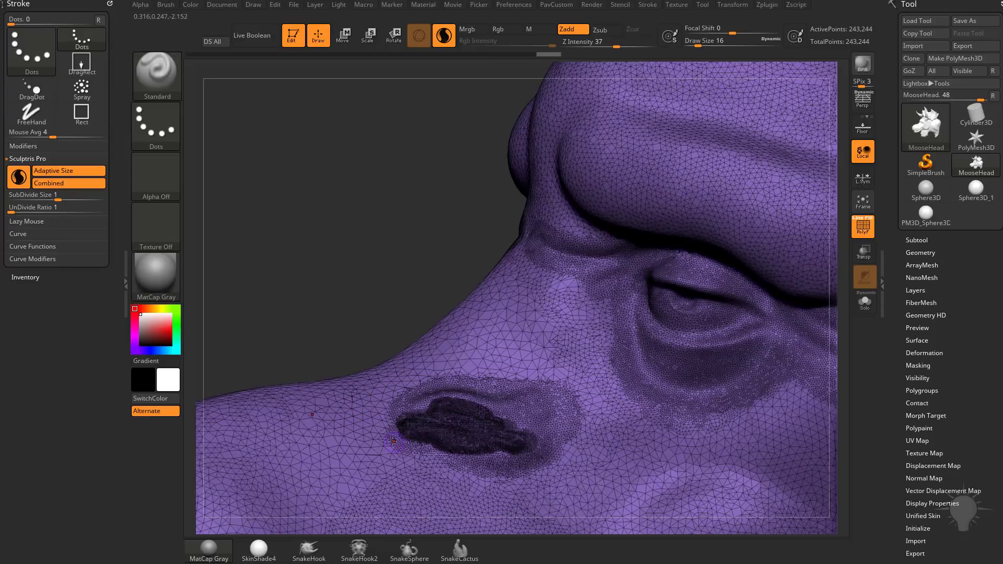
Set the Draw Size to 41 and brush strokes beside and across the dense snout patch.
key(s)
drag(393, 441, 399, 443)
mouse_move(324, 435)
mouse_down()
mouse_move(404, 464)
mouse_move(450, 447)
mouse_move(478, 389)
mouse_move(486, 317)
mouse_up()
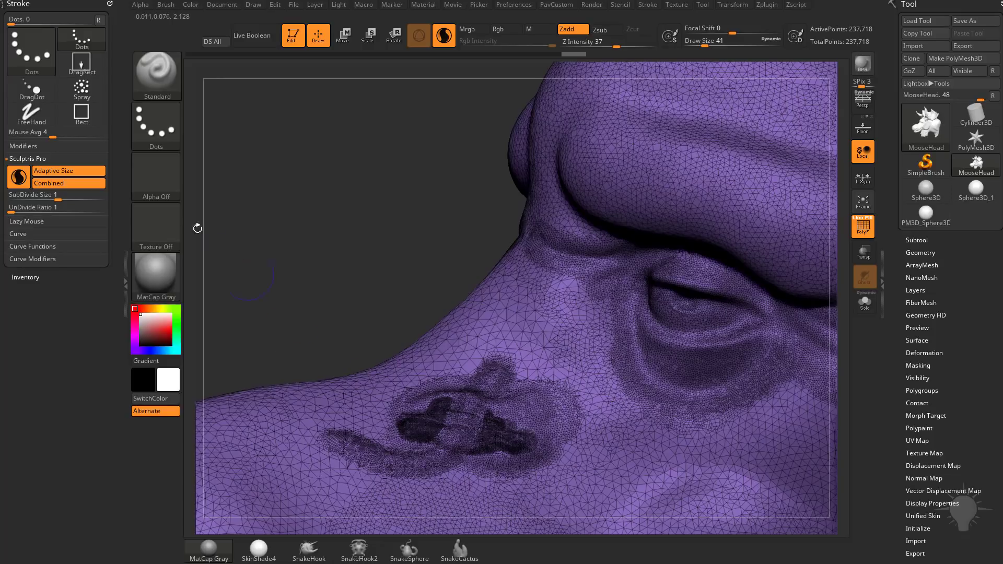
Turn off Combined and brush overlapping diagonal strokes between the snout patch and the eye with varying Draw Sizes, down to 17.
click(64, 184)
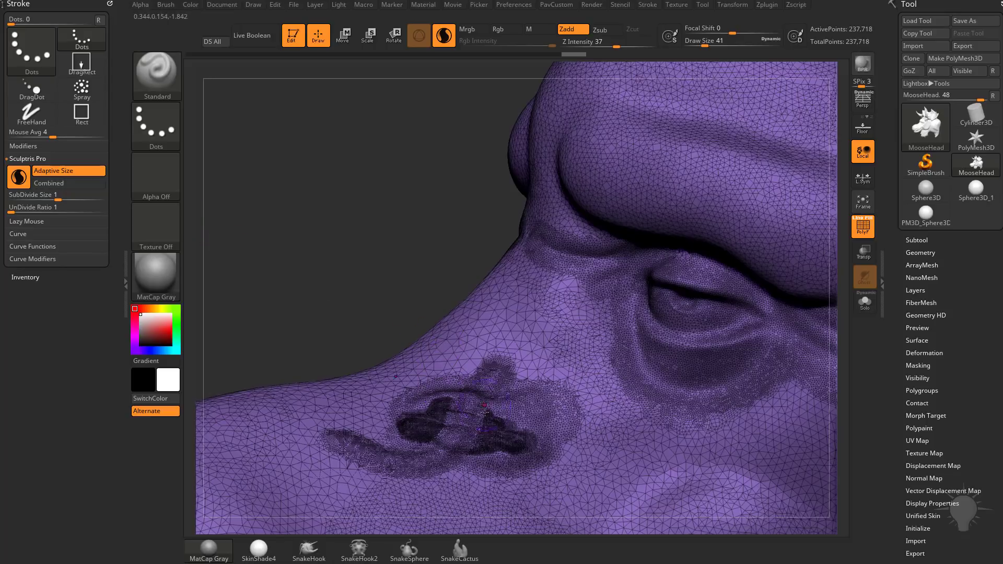
drag(525, 340, 571, 380)
key(ctrl+z)
key(bracketright)
key(bracketright)
key(bracketright)
key(bracketright)
mouse_move(546, 348)
mouse_down()
mouse_move(606, 415)
mouse_move(577, 410)
mouse_move(582, 401)
mouse_up()
key(s)
drag(553, 366, 621, 429)
drag(580, 391, 648, 418)
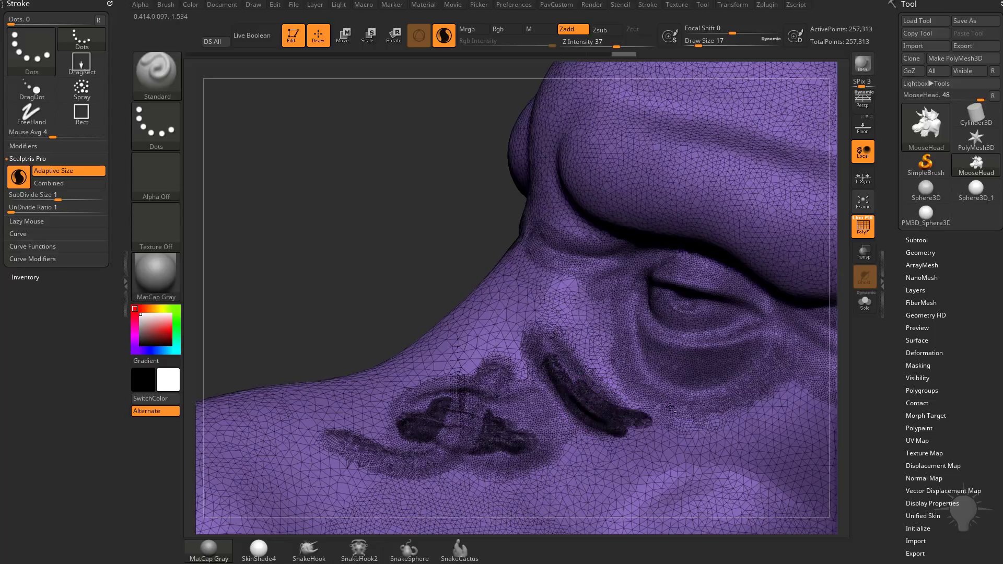
Hide the polyframe and sculpt several curved creases below the eye with a Draw Size of 17.
click(862, 227)
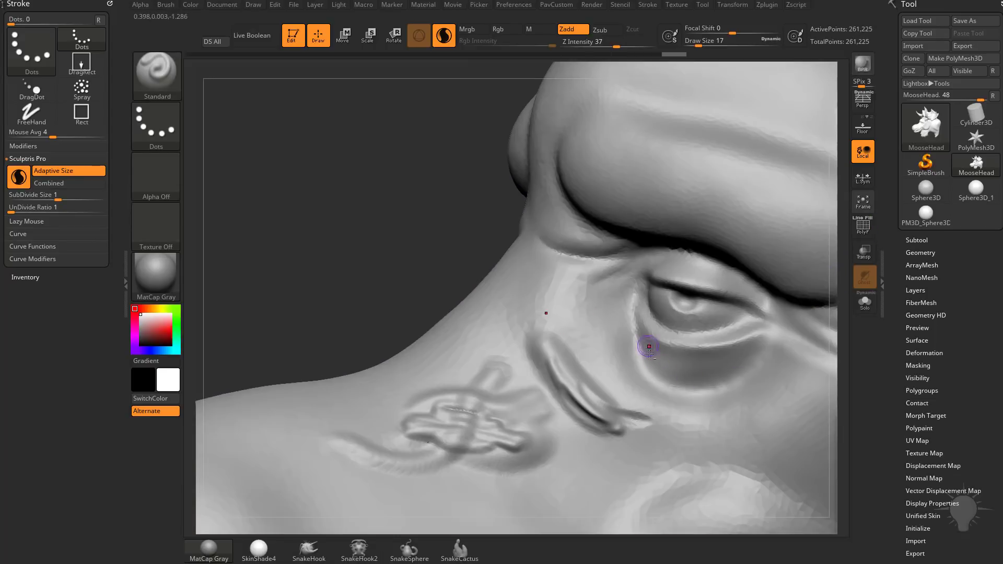
drag(648, 343, 728, 358)
drag(647, 345, 742, 355)
drag(677, 353, 757, 343)
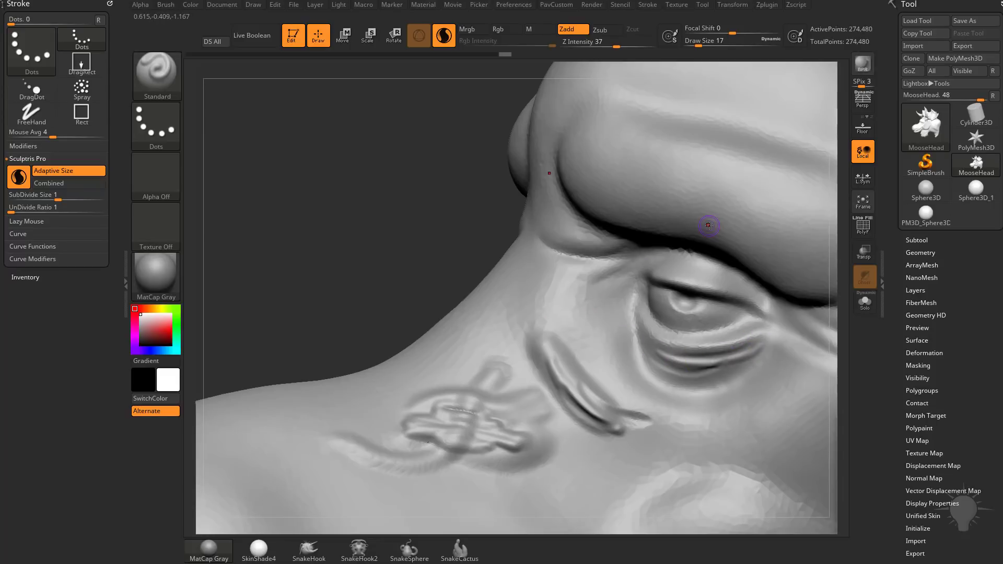
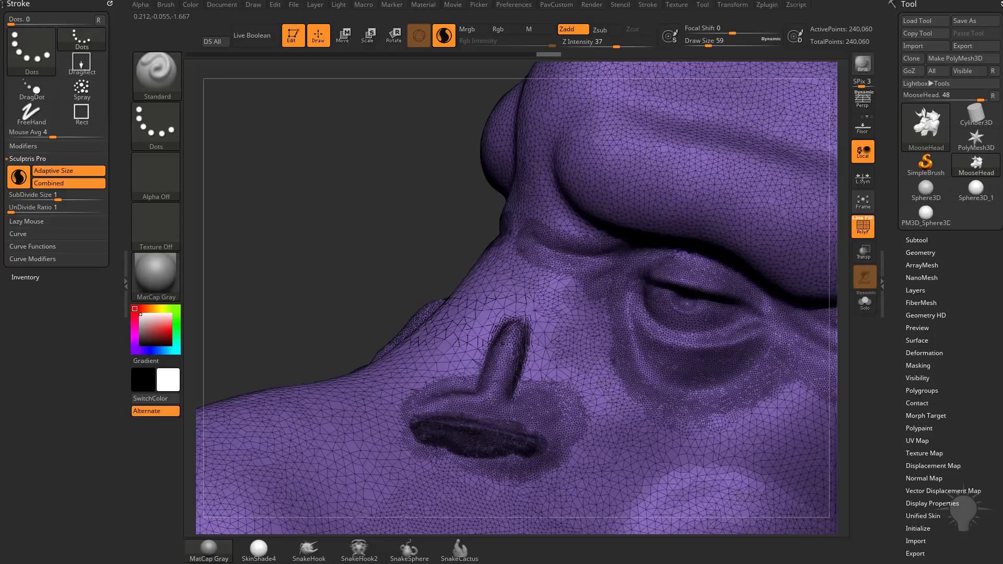
Try extending the raised snout stroke across the dense patch with Combined on and a Draw Size of 59, and undo it.
mouse_move(491, 400)
mouse_down()
mouse_move(466, 440)
mouse_move(367, 457)
mouse_up()
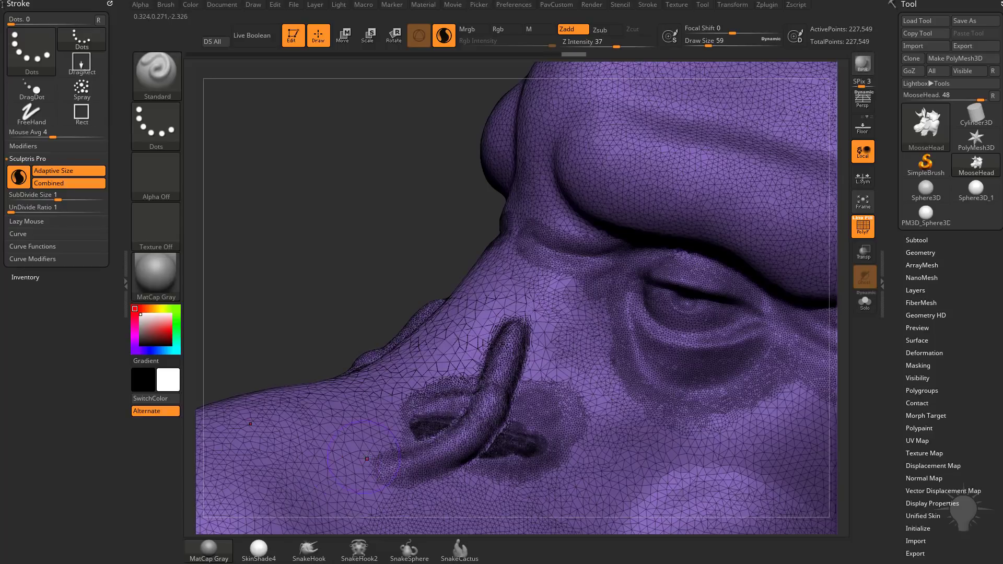
key(ctrl+z)
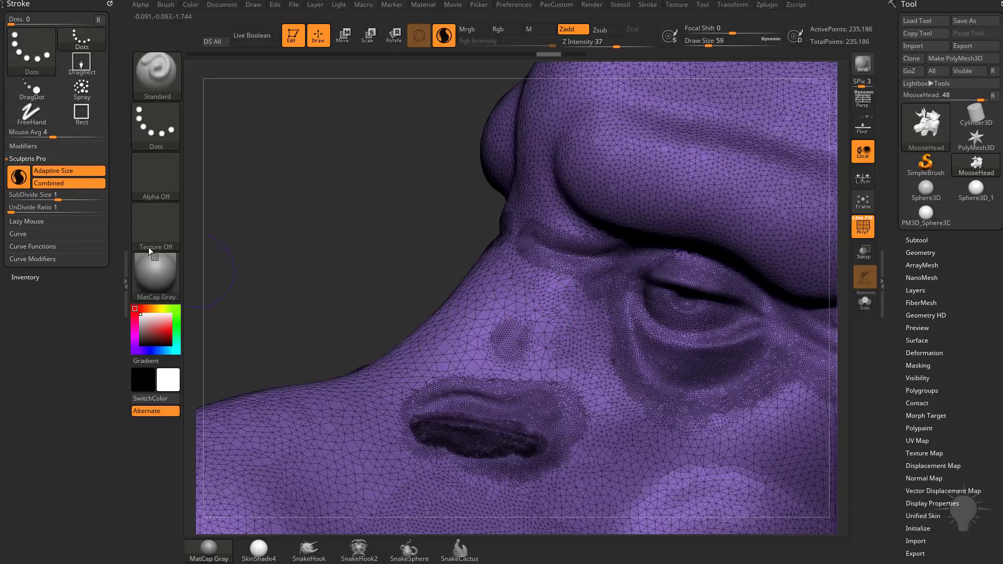
Turn off Combined and sculpt a thick raised stroke down the snout across the dense patch with a Draw Size of 59.
click(67, 182)
drag(518, 338, 495, 403)
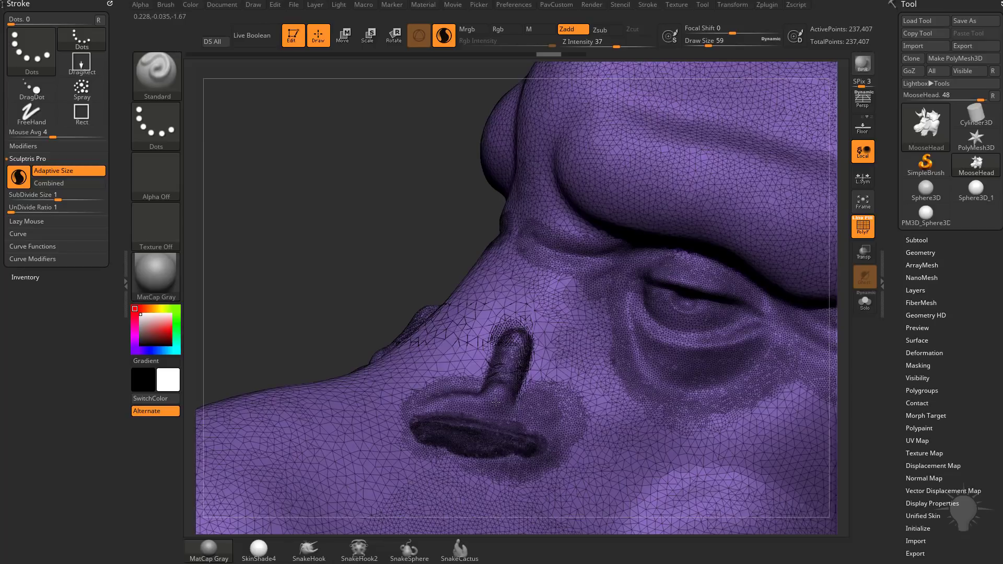
drag(495, 403, 483, 432)
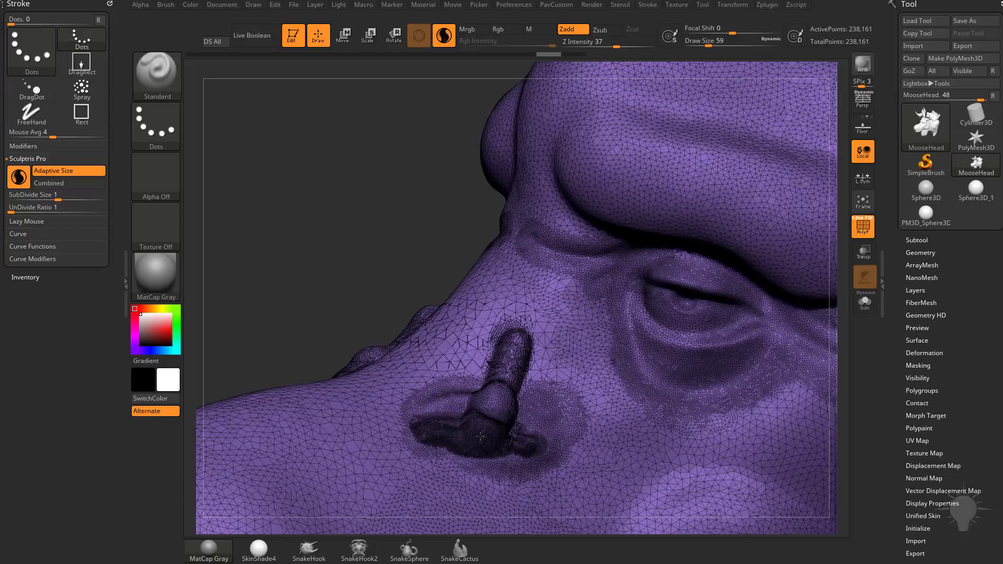
mouse_move(480, 437)
mouse_down()
mouse_move(421, 454)
mouse_move(423, 465)
mouse_move(451, 474)
mouse_move(377, 485)
mouse_up()
Brush a cluster of dense strokes around the lower end of the raised snout stroke with varying Draw Sizes.
key(s)
key(s)
drag(447, 488, 379, 491)
key(s)
mouse_move(386, 436)
mouse_down()
mouse_move(337, 473)
mouse_move(356, 506)
mouse_up()
key(s)
mouse_move(415, 461)
mouse_down()
mouse_move(418, 478)
mouse_move(379, 493)
mouse_up()
Brush strokes down the area between the raised snout stroke and the eye, reducing the Draw Size from 31 to 16.
key(s)
drag(543, 418, 547, 418)
mouse_move(548, 339)
mouse_down()
mouse_move(529, 434)
mouse_move(546, 408)
mouse_move(549, 439)
mouse_up()
key(s)
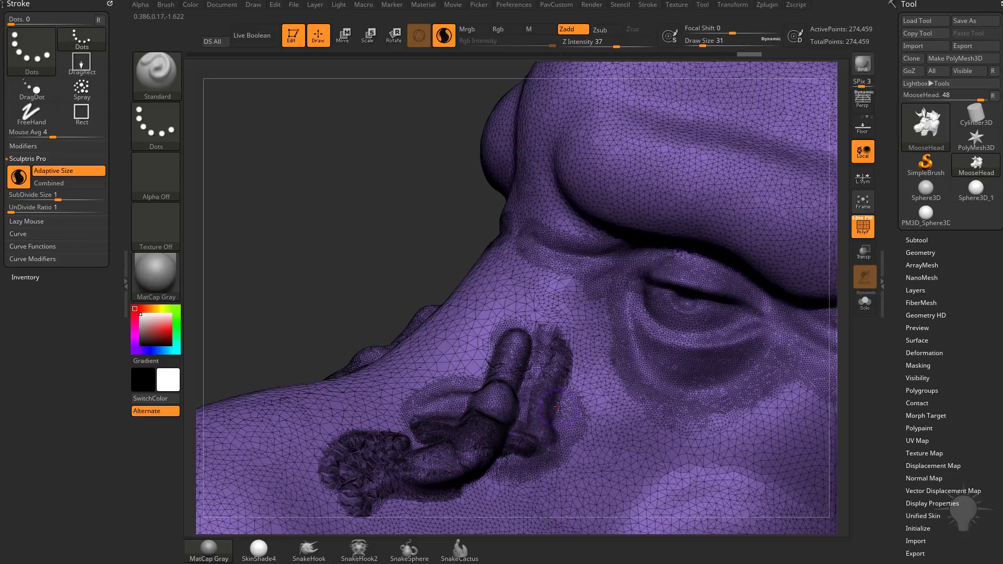
key(s)
drag(559, 405, 555, 405)
drag(570, 368, 580, 447)
key(s)
mouse_move(585, 412)
mouse_down()
mouse_move(578, 425)
mouse_move(594, 439)
mouse_up()
Set the Draw Size to 23 and sculpt curved creases into the bag below the eye.
key(s)
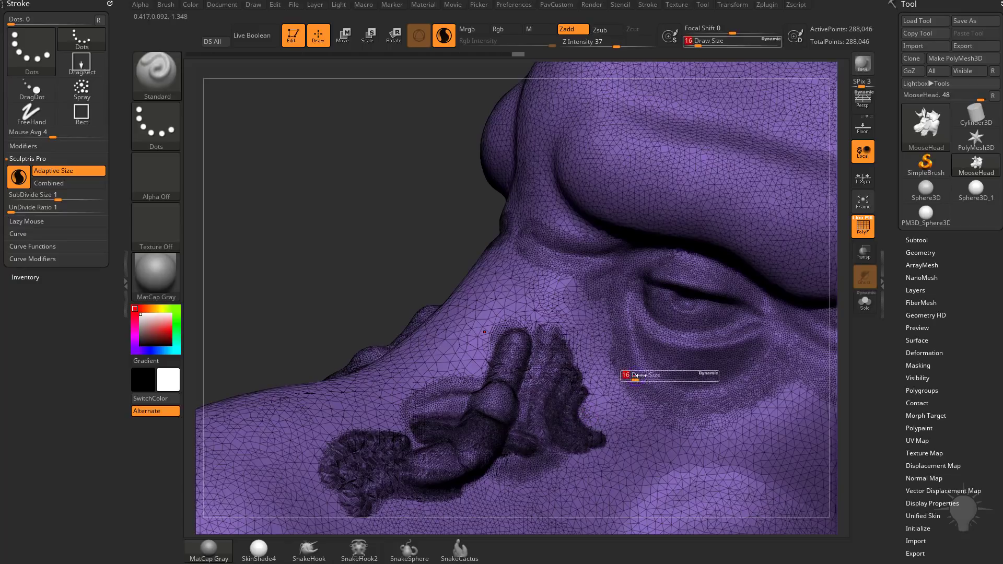
mouse_move(634, 376)
mouse_down()
mouse_move(642, 353)
mouse_move(685, 383)
mouse_up()
key(s)
mouse_move(649, 353)
mouse_down()
mouse_move(684, 376)
mouse_move(699, 366)
mouse_up()
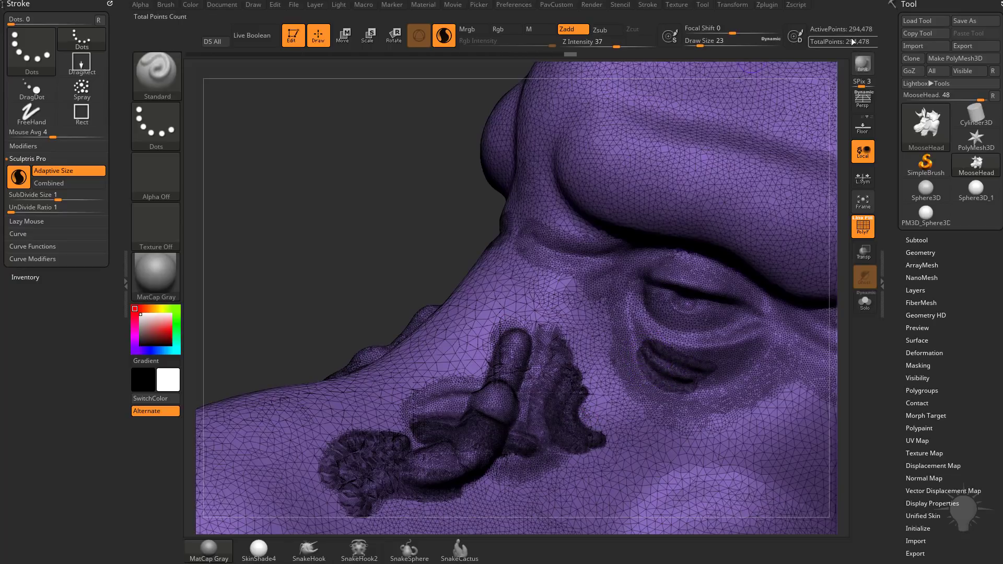
mouse_move(652, 343)
mouse_down()
mouse_move(687, 367)
mouse_move(738, 366)
mouse_up()
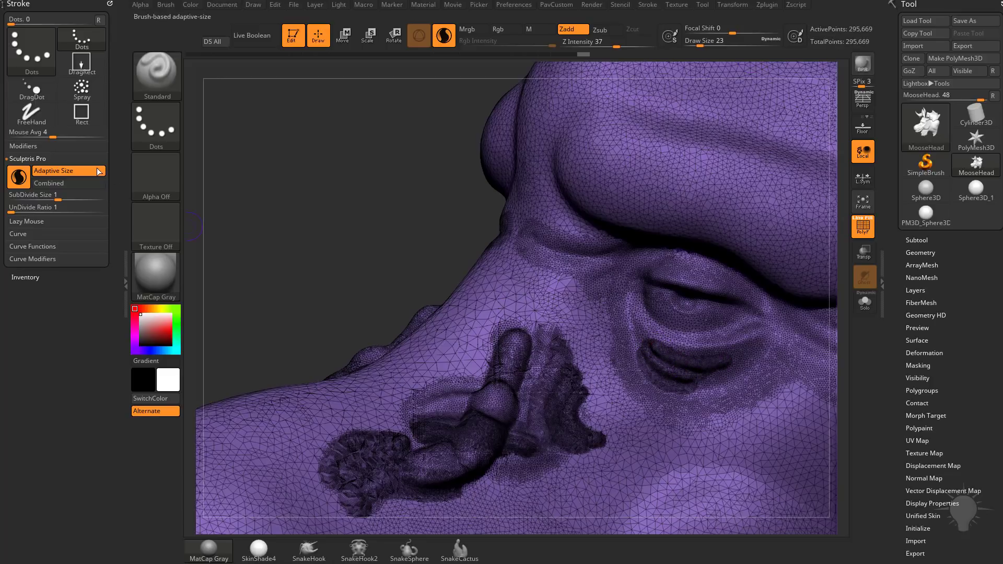